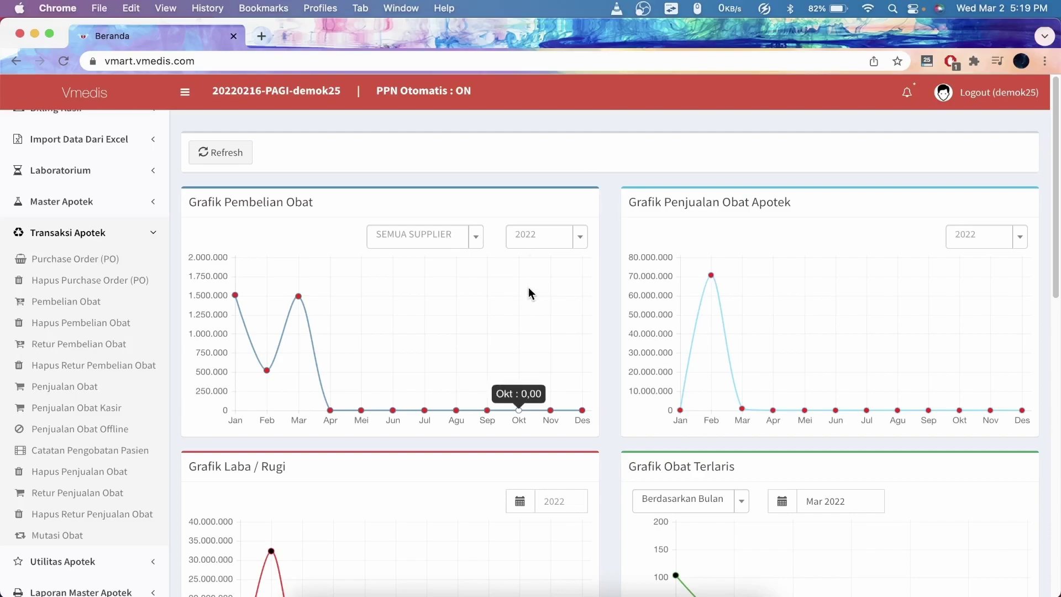
# - Open Penjualan Obat Offline from the Transaksi Apotek section
pyautogui.scroll(-2, 502, 274)
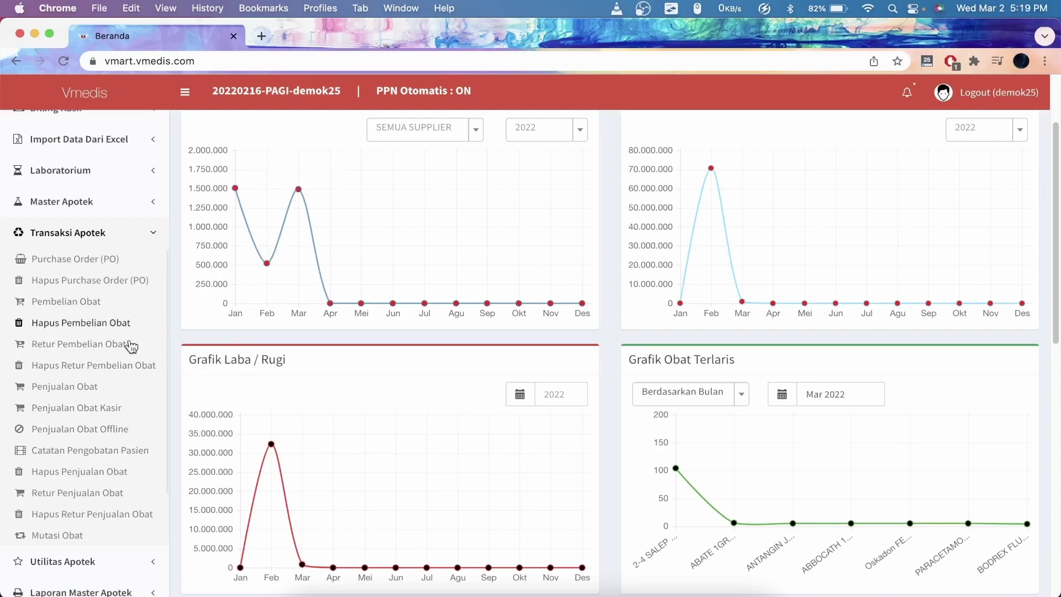
pyautogui.scroll(-3, 108, 371)
pyautogui.scroll(-2, 106, 372)
pyautogui.scroll(5, 102, 354)
pyautogui.scroll(-4, 103, 353)
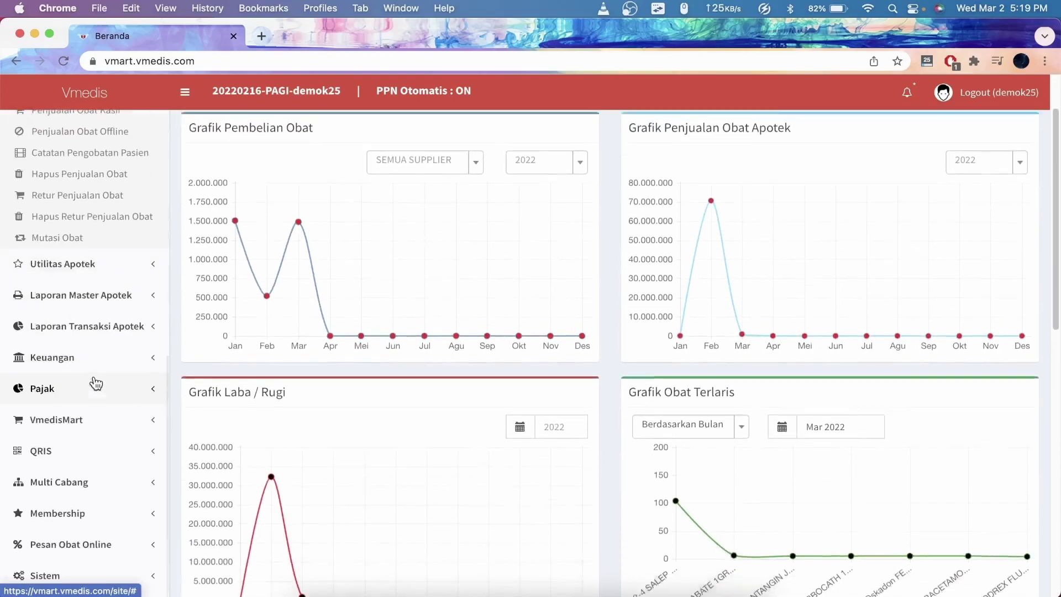
pyautogui.scroll(6, 124, 332)
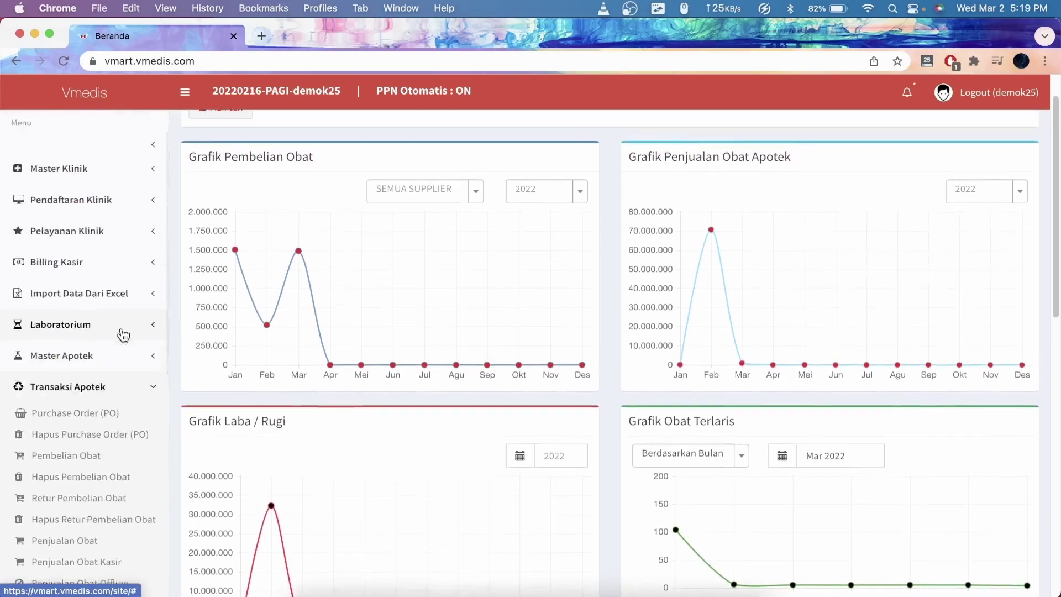
pyautogui.scroll(-2, 124, 331)
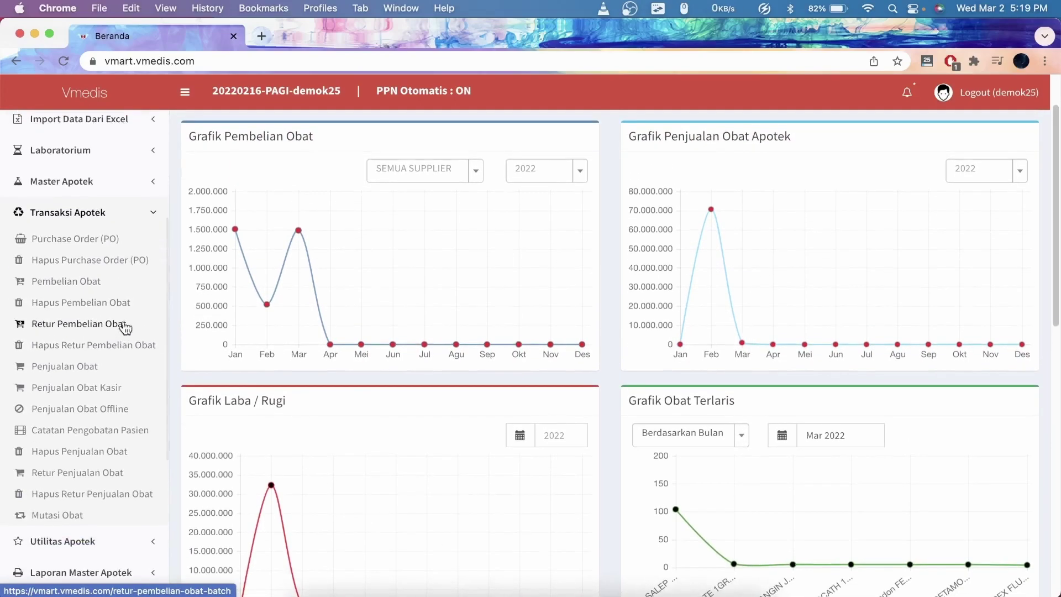
pyautogui.click(81, 410)
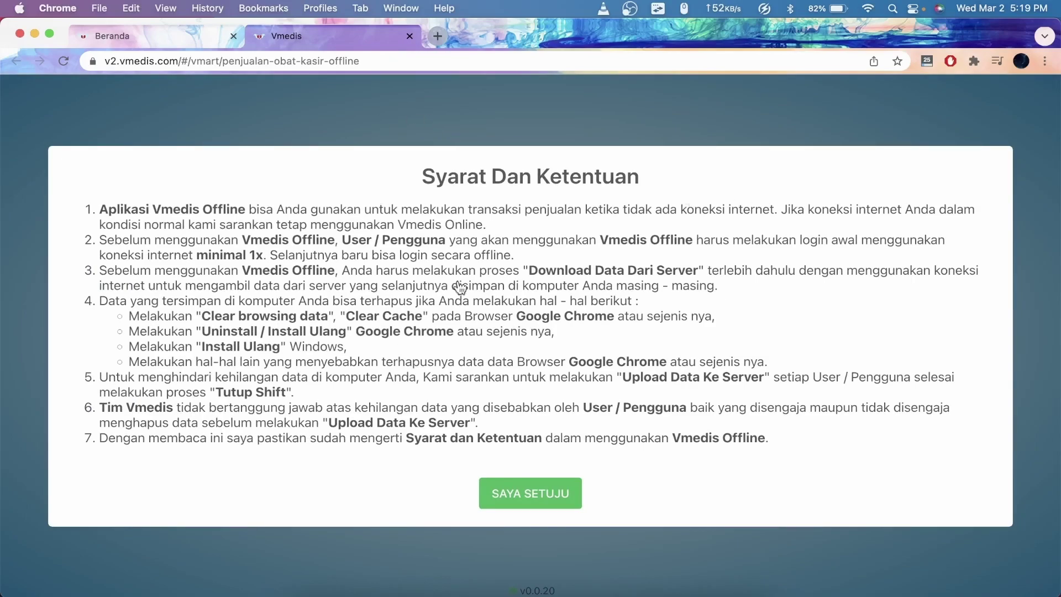
# - Accept the Vmedis Offline terms and conditions and download the new data from the server
pyautogui.click(181, 39)
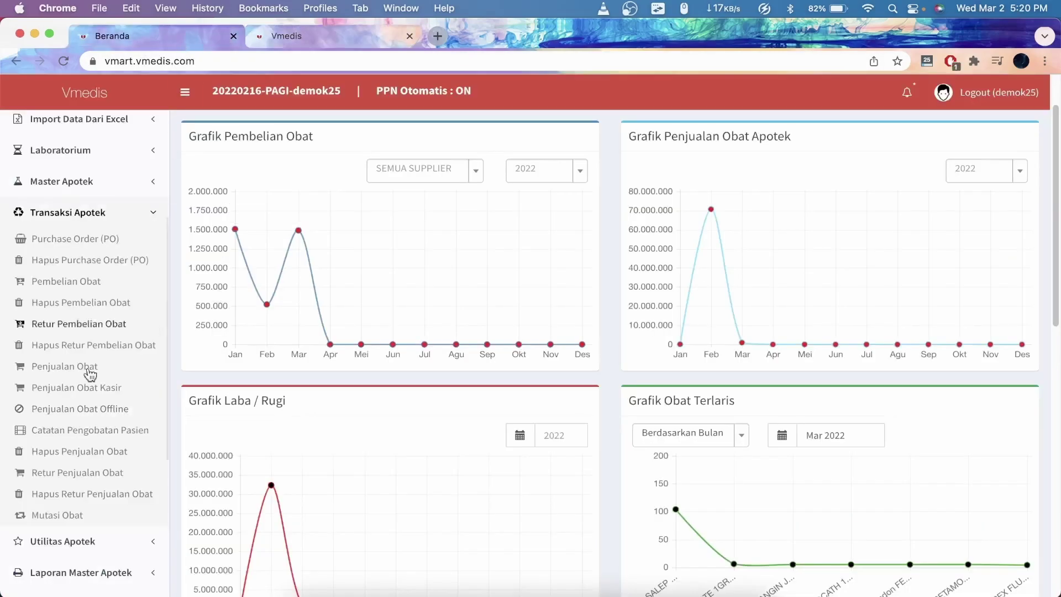
pyautogui.click(311, 34)
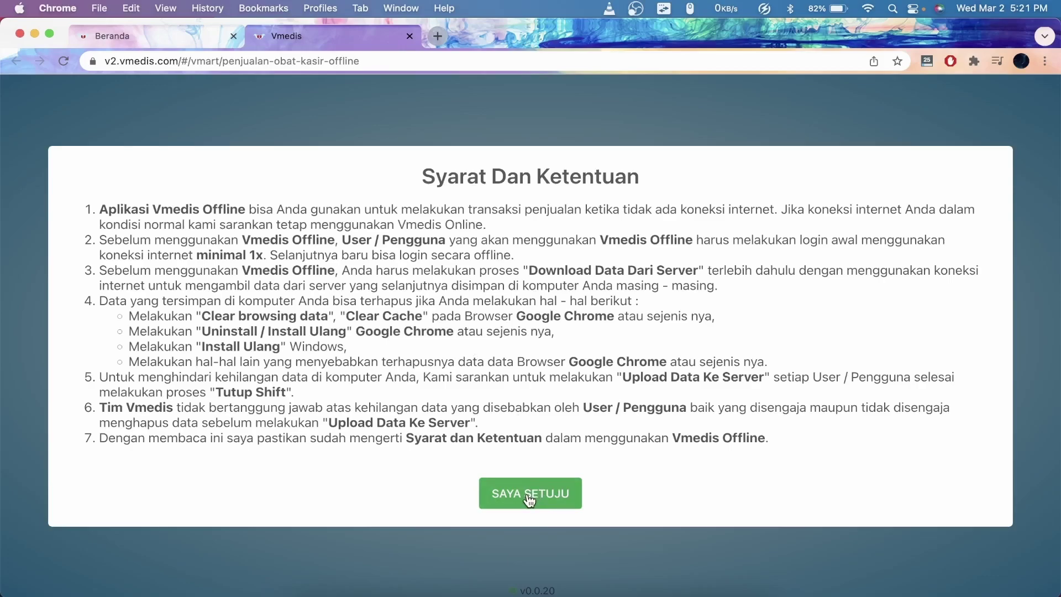
pyautogui.click(530, 499)
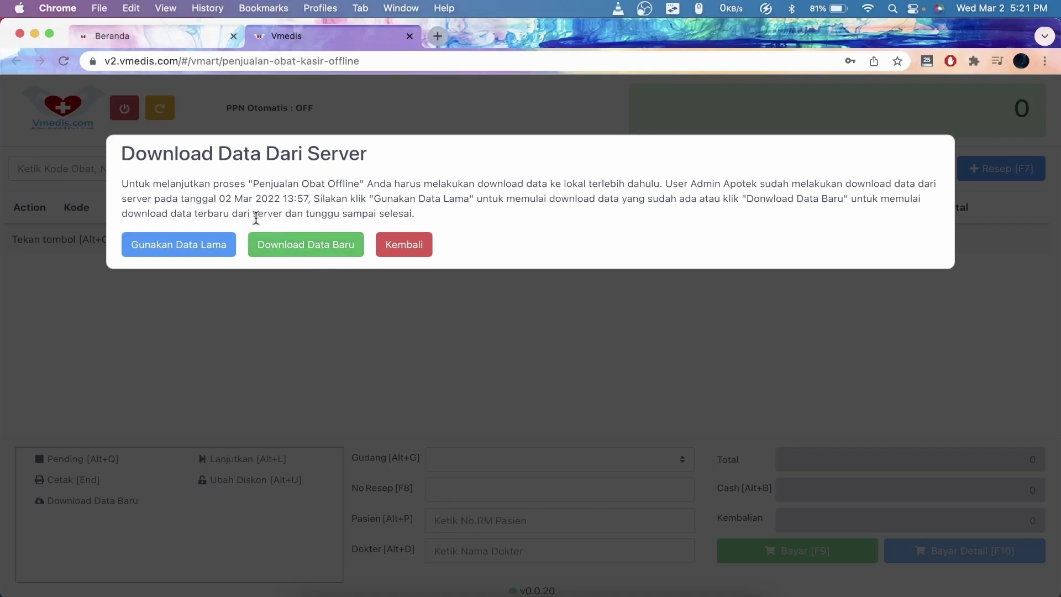
pyautogui.click(291, 249)
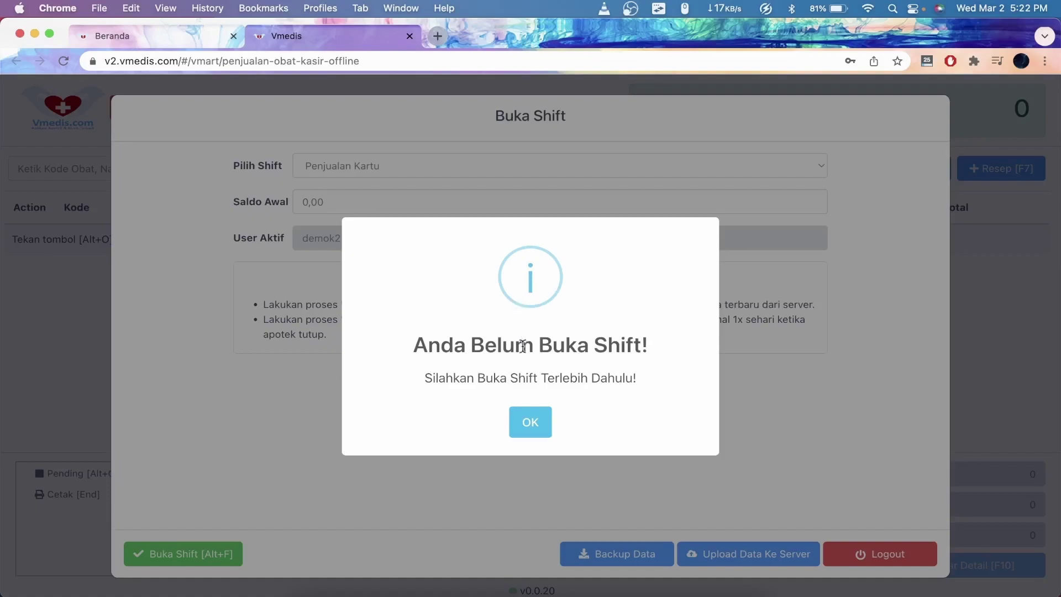
# - Open the PAGI cashier shift, leaving the opening balance at 0,00
pyautogui.click(526, 421)
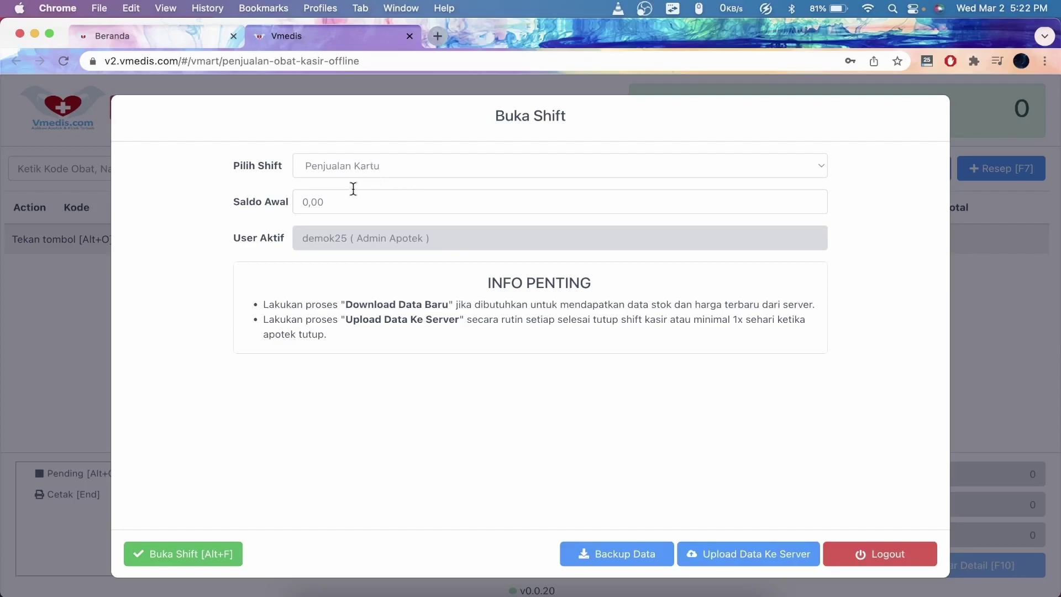
pyautogui.click(356, 168)
pyautogui.click(355, 168)
pyautogui.click(363, 171)
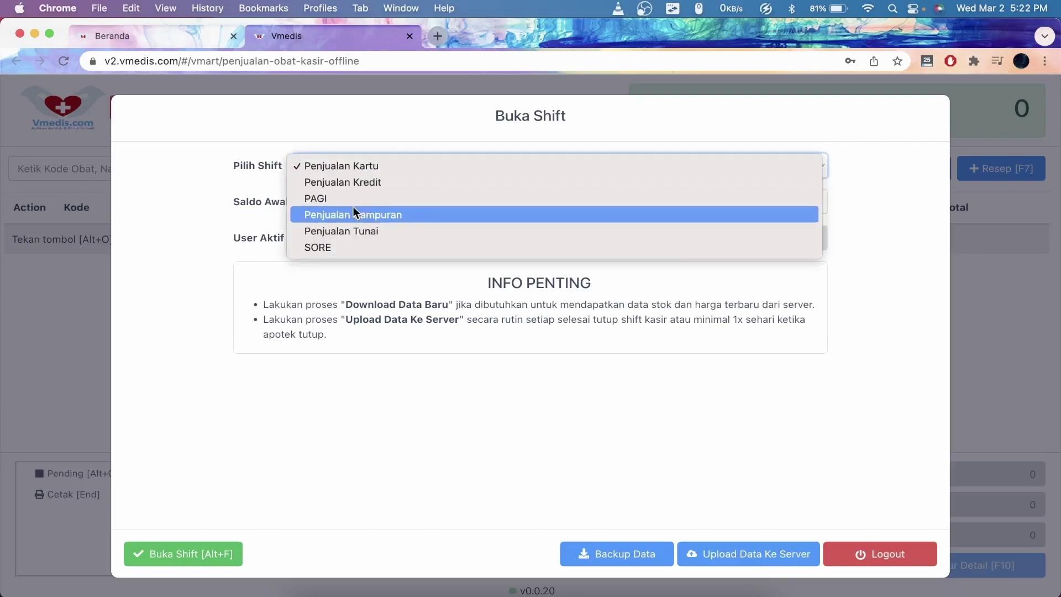
pyautogui.click(355, 199)
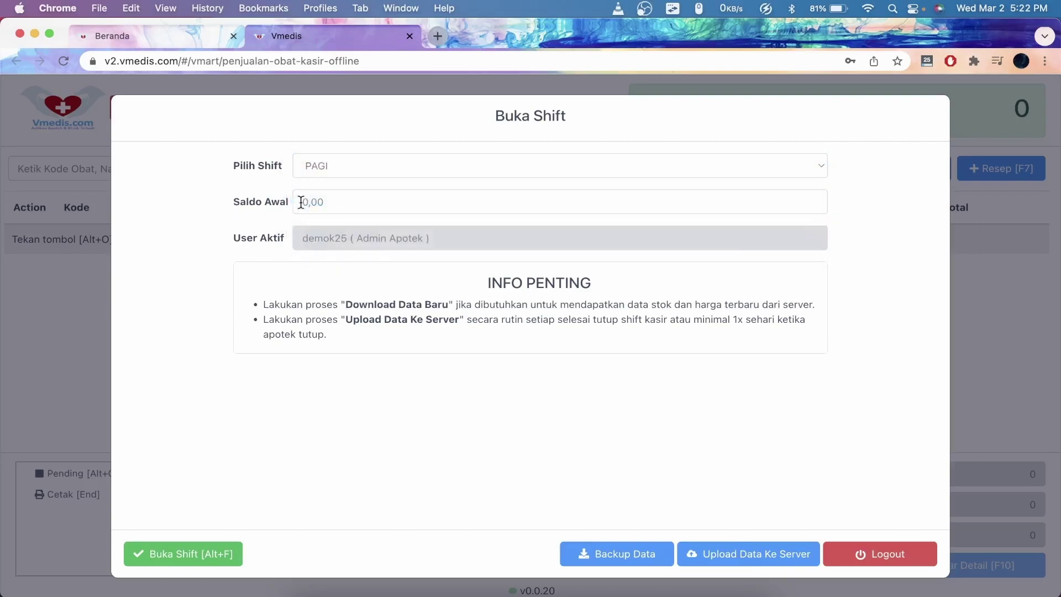
pyautogui.click(323, 202)
pyautogui.click(323, 309)
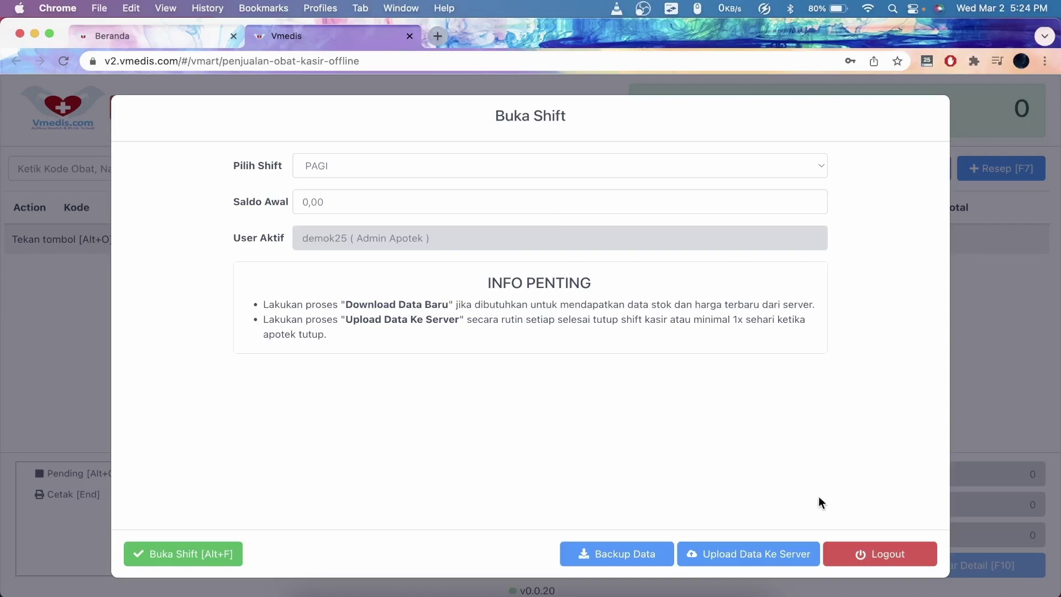
pyautogui.click(203, 556)
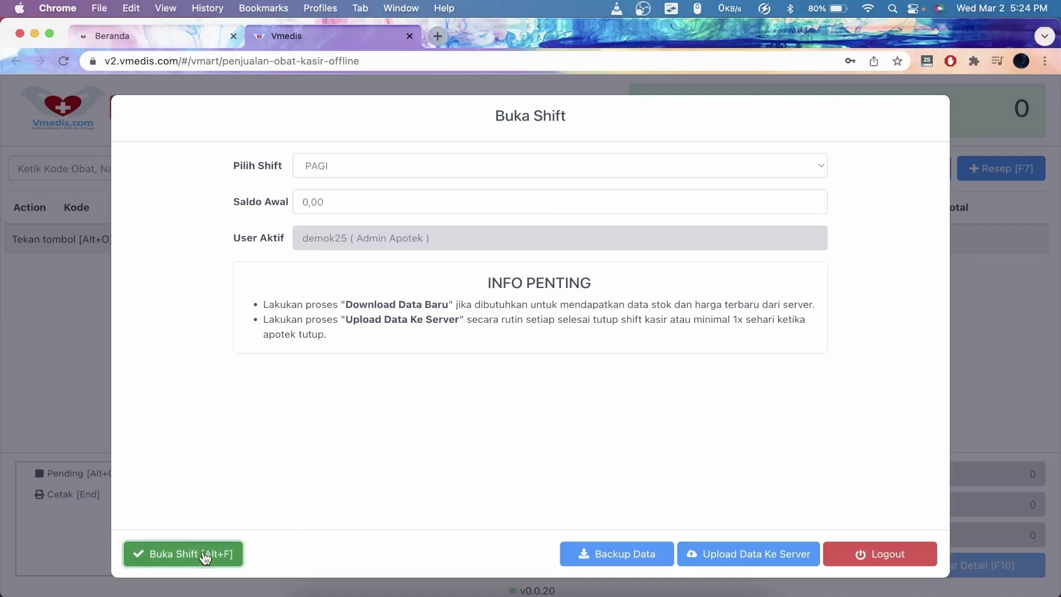
pyautogui.click(480, 436)
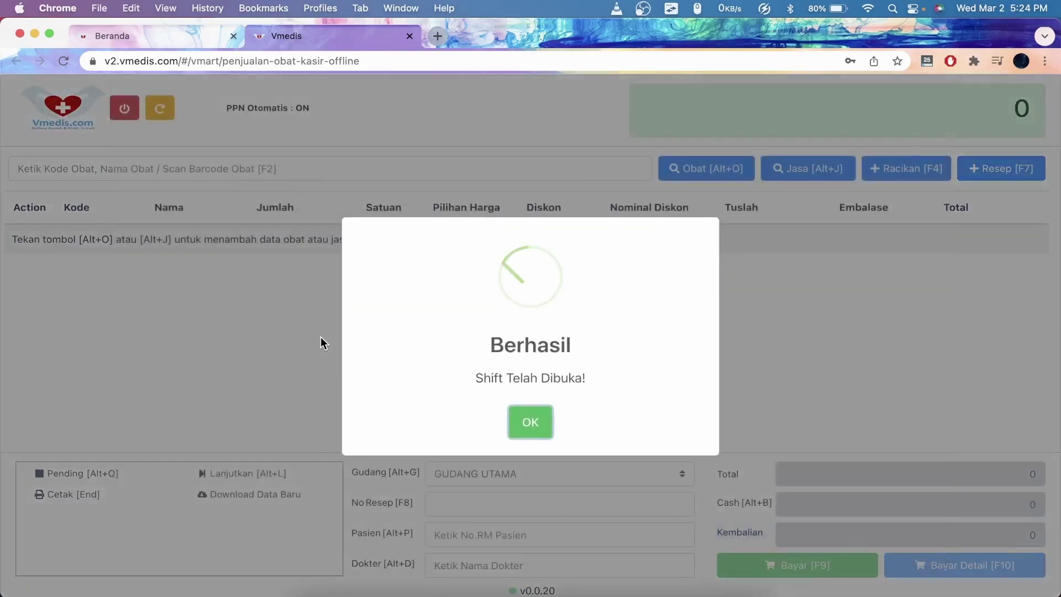
pyautogui.click(531, 422)
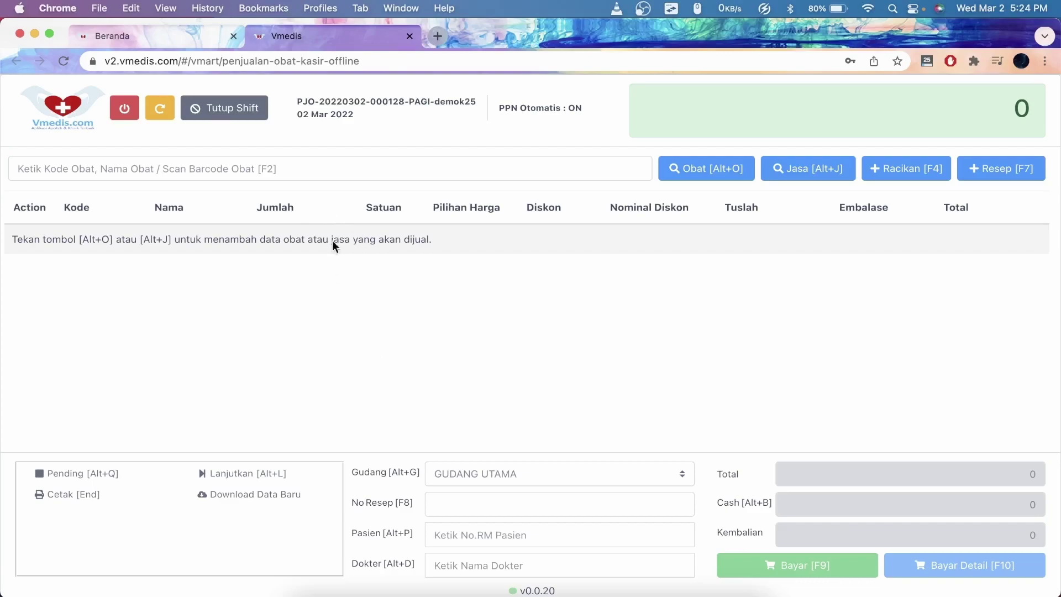
# - Add Oskadon FE to the sale with a quantity of 5 Pcs
pyautogui.click(270, 168)
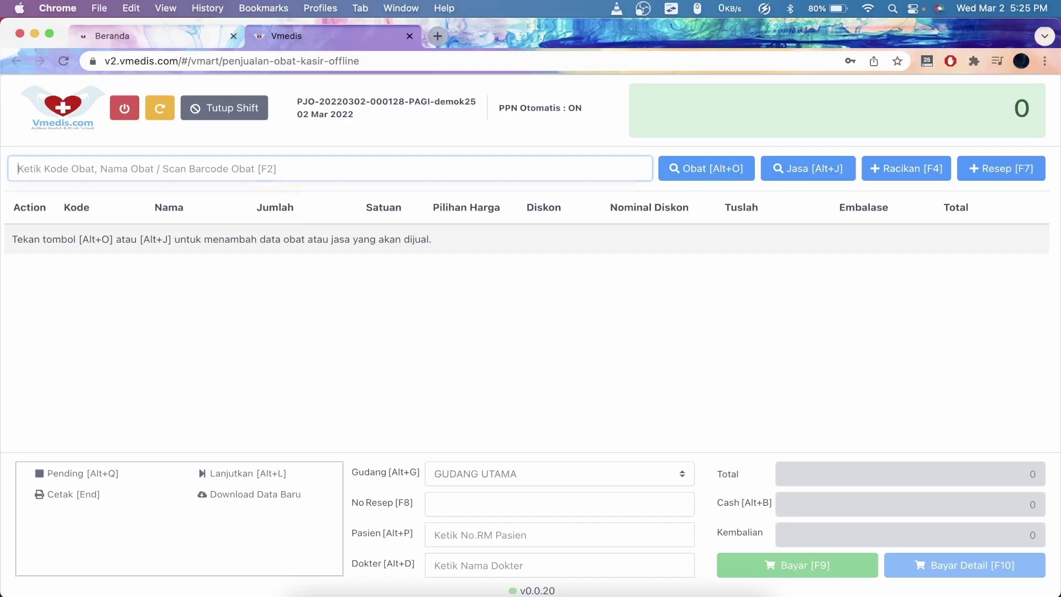
pyautogui.write('Oskadon')
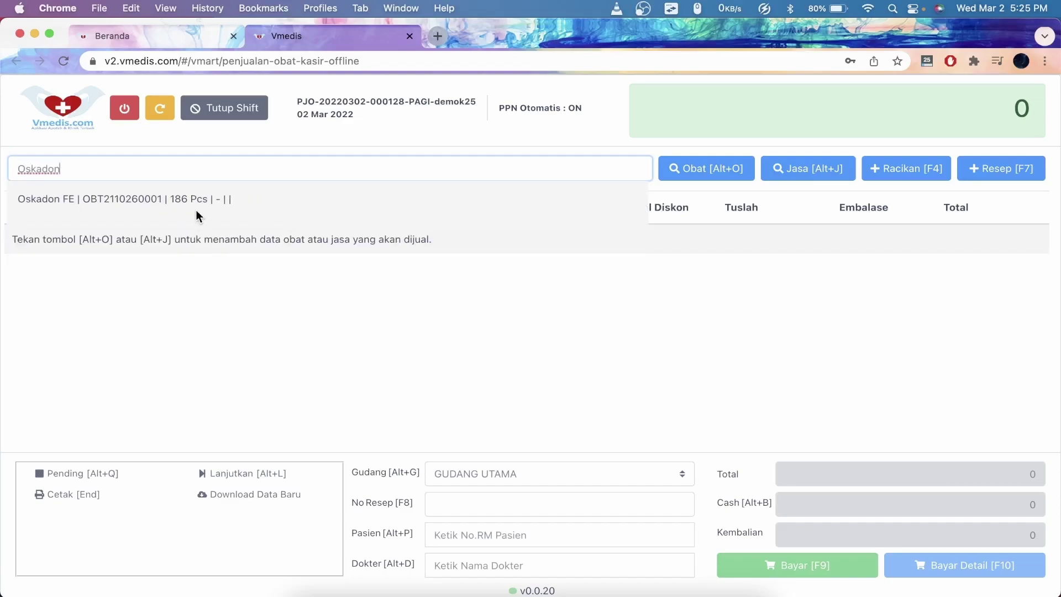
pyautogui.click(196, 198)
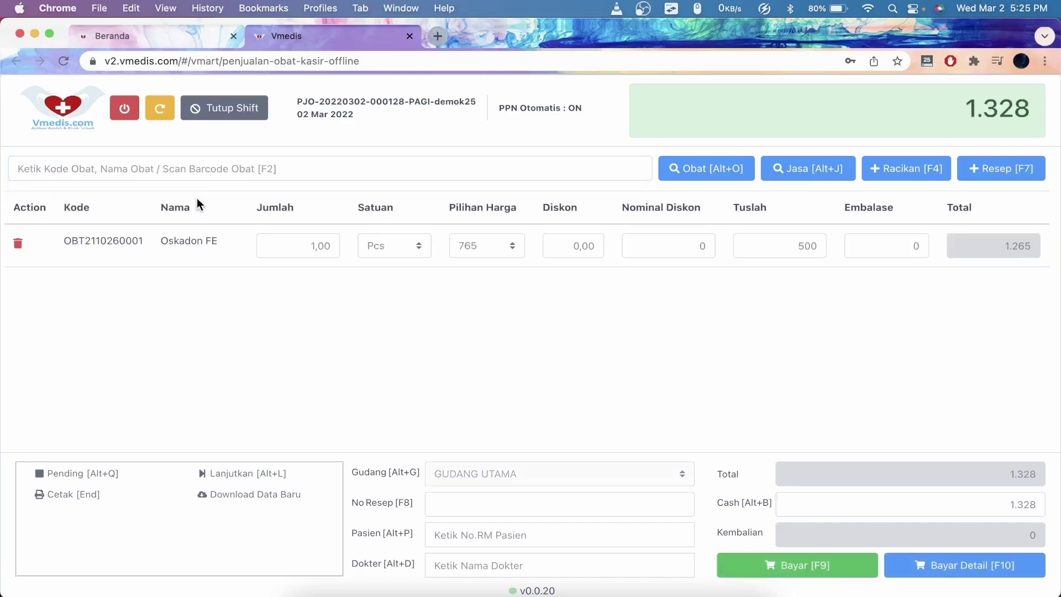
pyautogui.click(279, 245)
pyautogui.doubleClick(279, 245)
pyautogui.write('5')
pyautogui.click(470, 286)
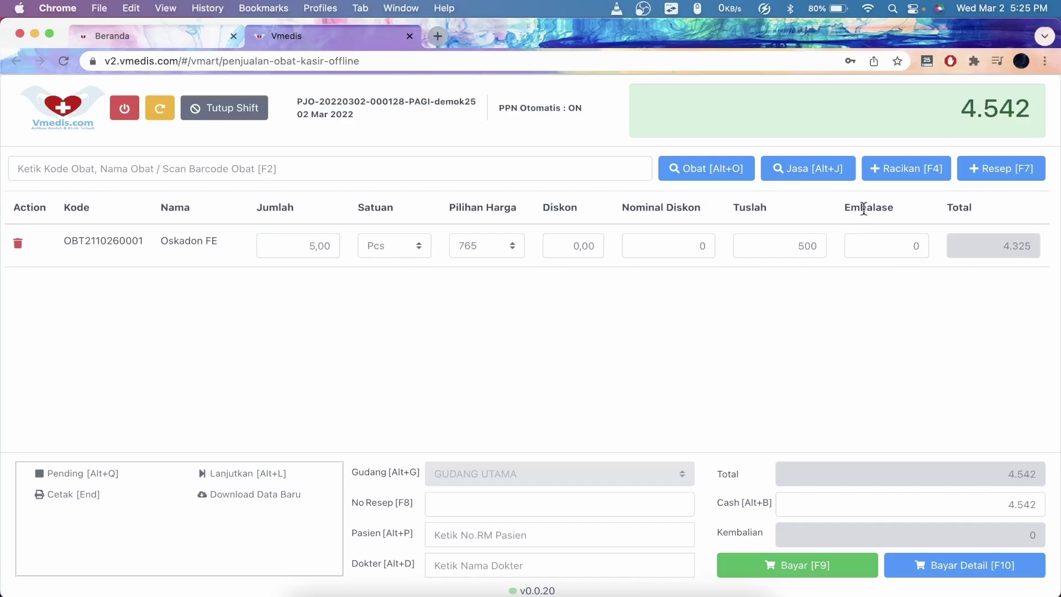
# - Start a new compound medicine (racikan), check the list of existing compounds, and name the new one Flu Demam Tinggi
pyautogui.click(932, 174)
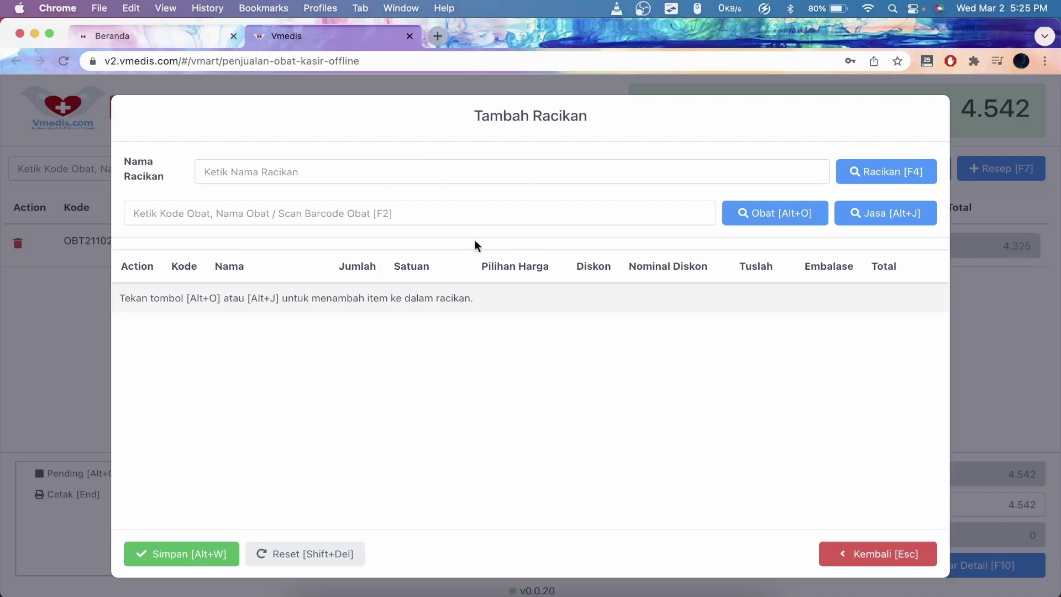
pyautogui.click(360, 179)
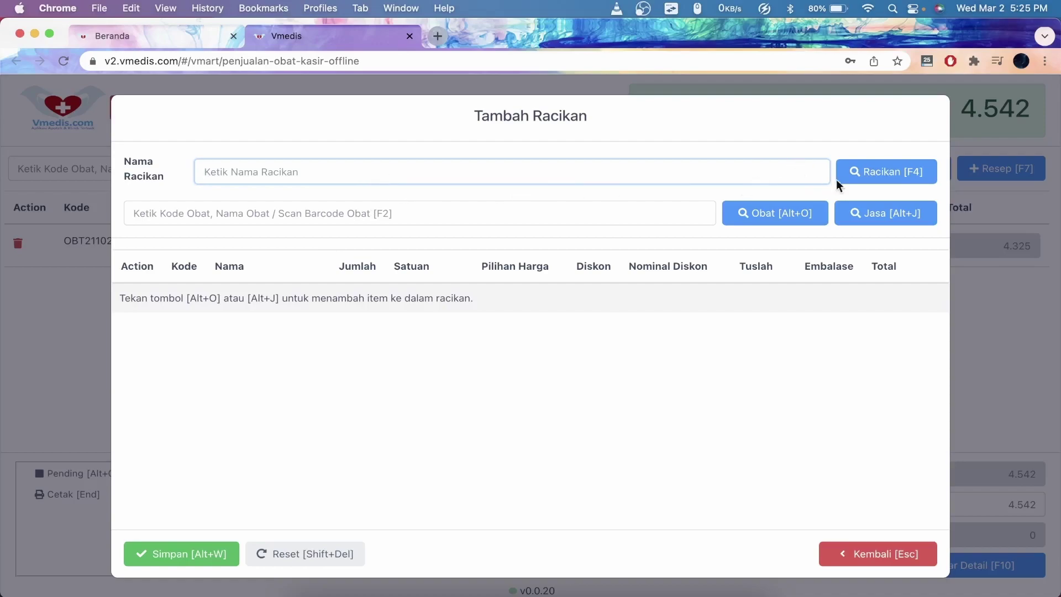
pyautogui.click(867, 175)
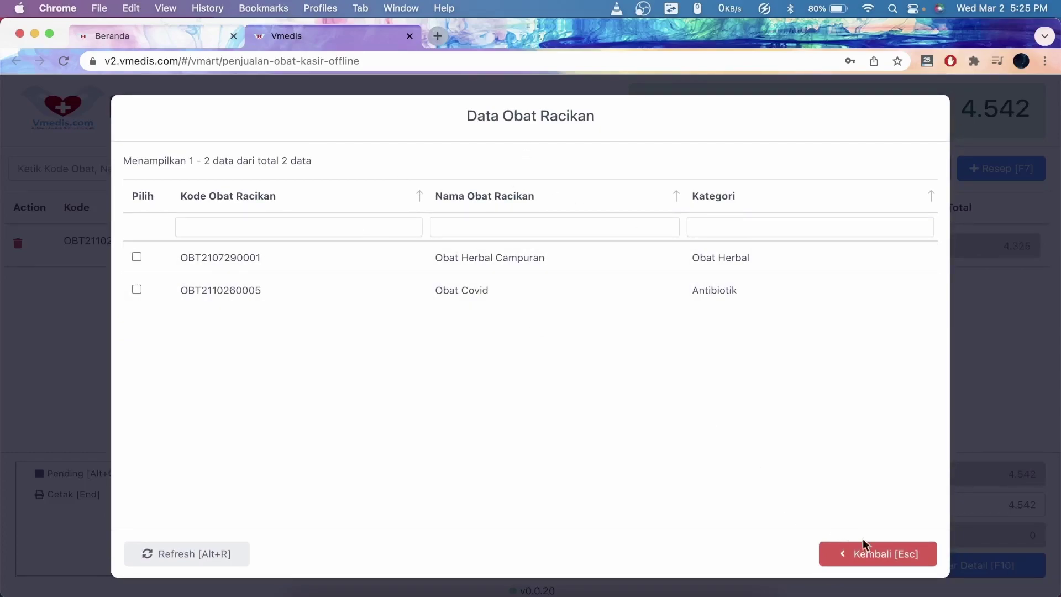
pyautogui.click(869, 560)
pyautogui.click(432, 177)
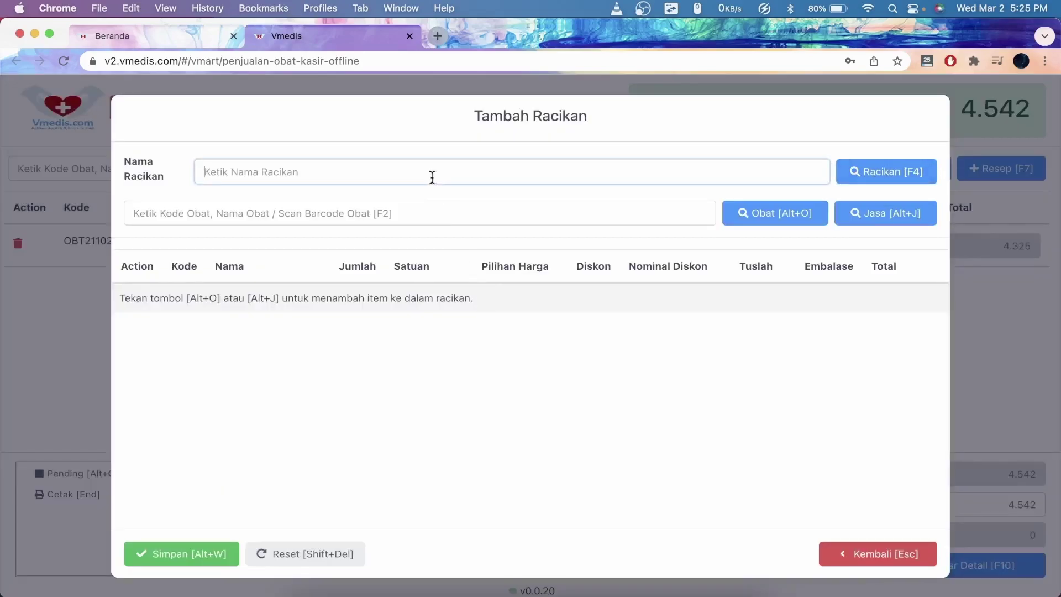
pyautogui.write('Flue ')
pyautogui.write('Demam Tinggi')
# - Add PARACETAMOL 500MG and BODREX FLU DAN BATUK PE as ingredients of the compound
pyautogui.click(429, 201)
pyautogui.write('Para')
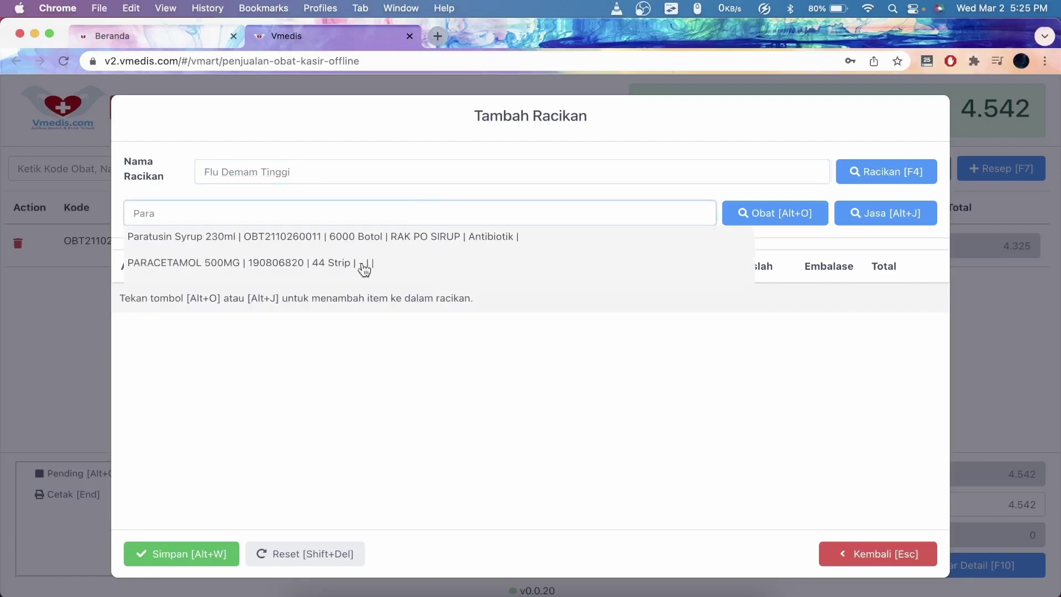
pyautogui.click(333, 268)
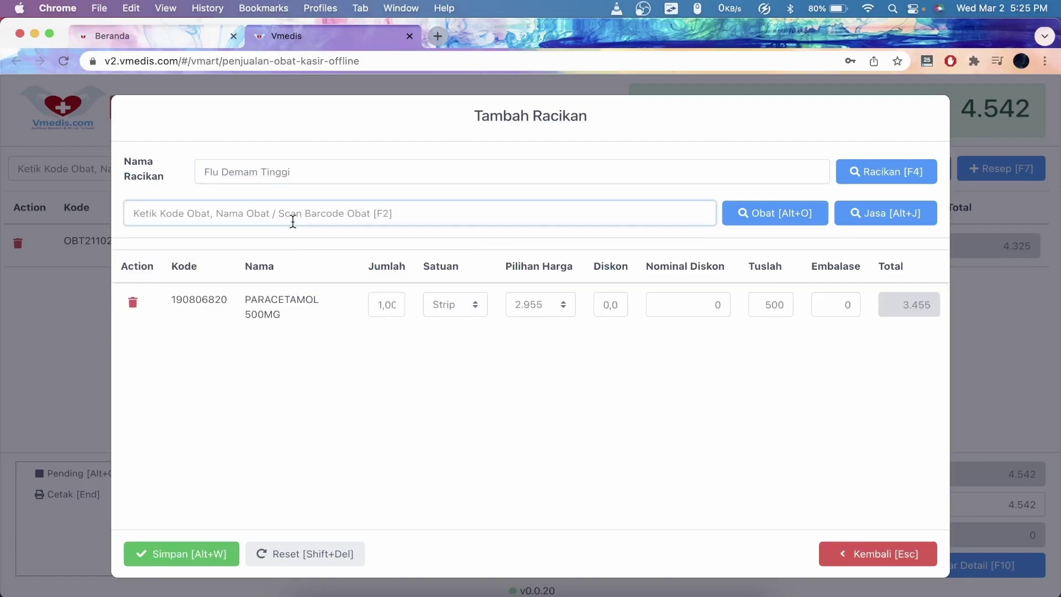
pyautogui.write('Bodrex')
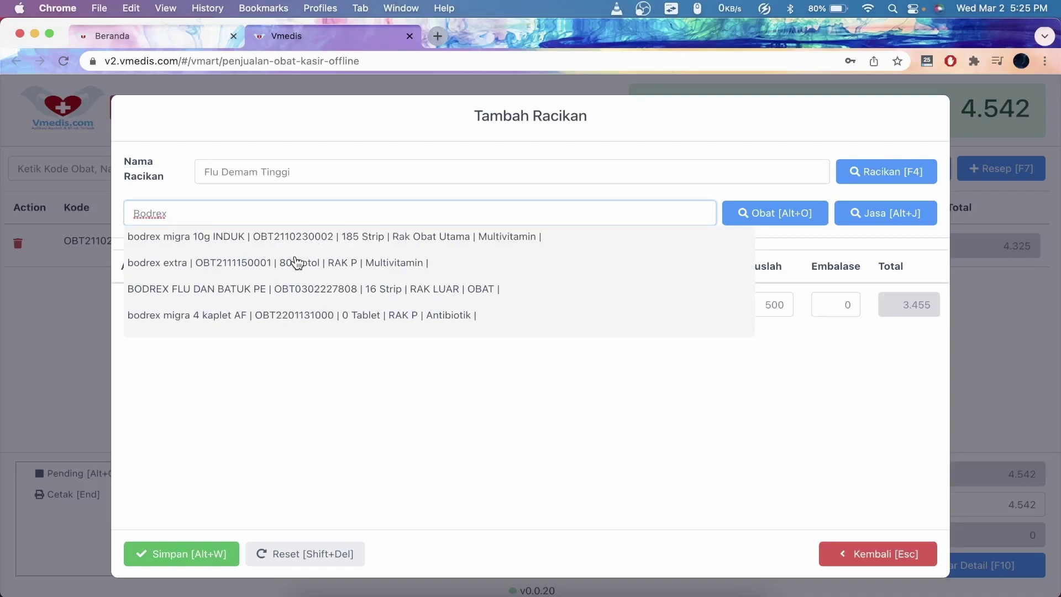
pyautogui.click(276, 286)
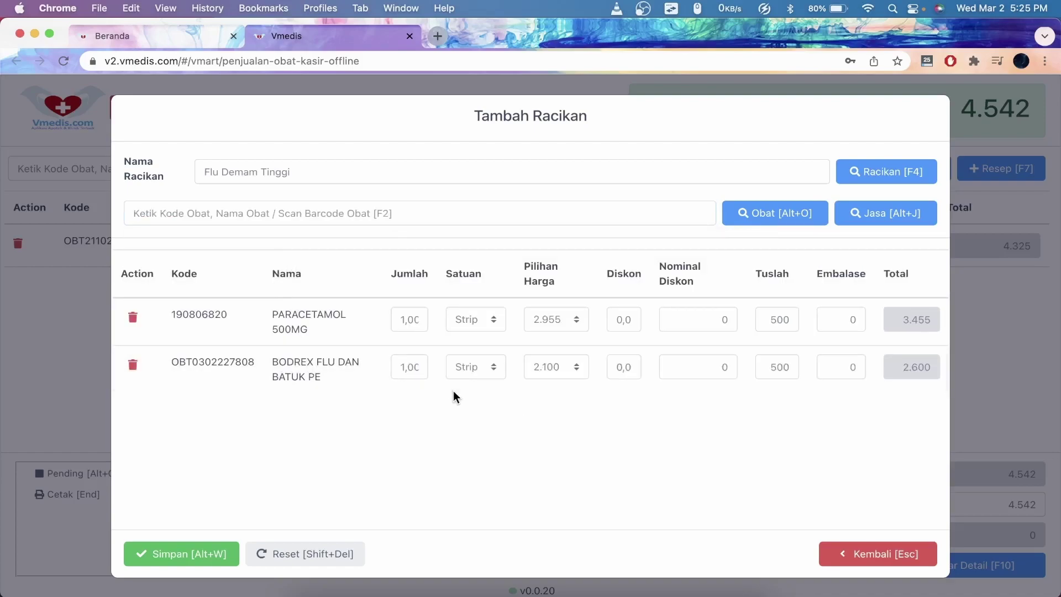
# - Set the Bodrex quantity to 3 and the Paracetamol quantity to 4 strips, and save the compound to the sale
pyautogui.click(409, 367)
pyautogui.write('3')
pyautogui.click(411, 321)
pyautogui.write('4')
pyautogui.click(334, 457)
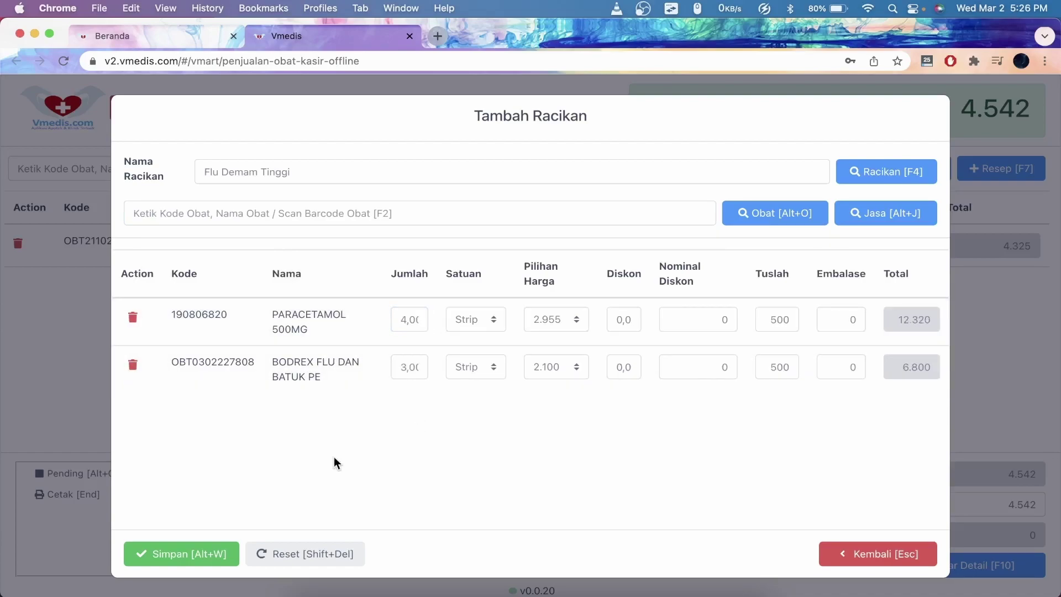
pyautogui.click(196, 562)
pyautogui.click(493, 405)
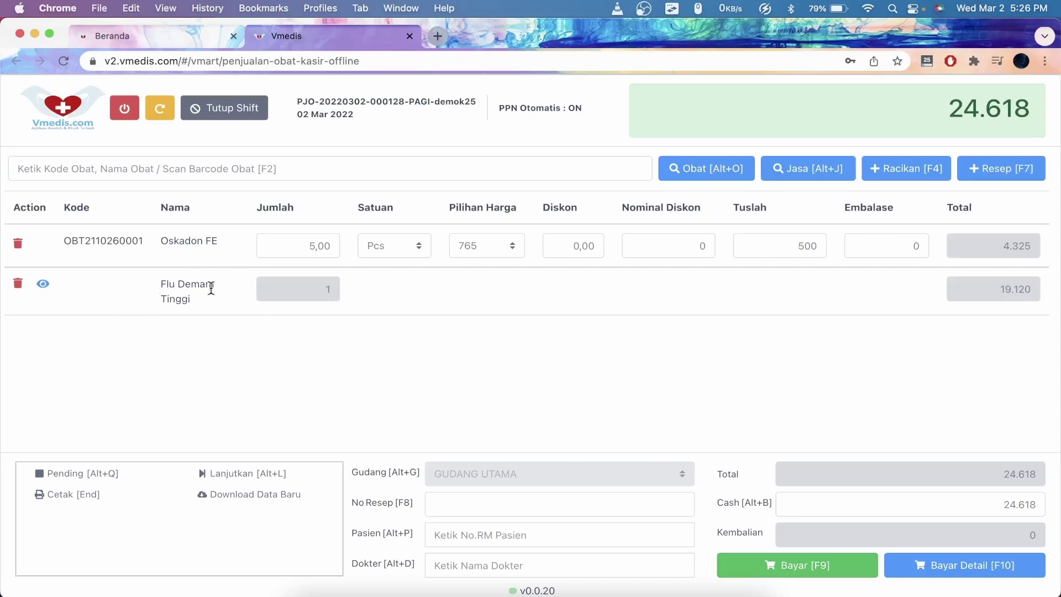
# - Review the contents of the Flu Demam Tinggi compound and return to the sale without changing it
pyautogui.click(42, 284)
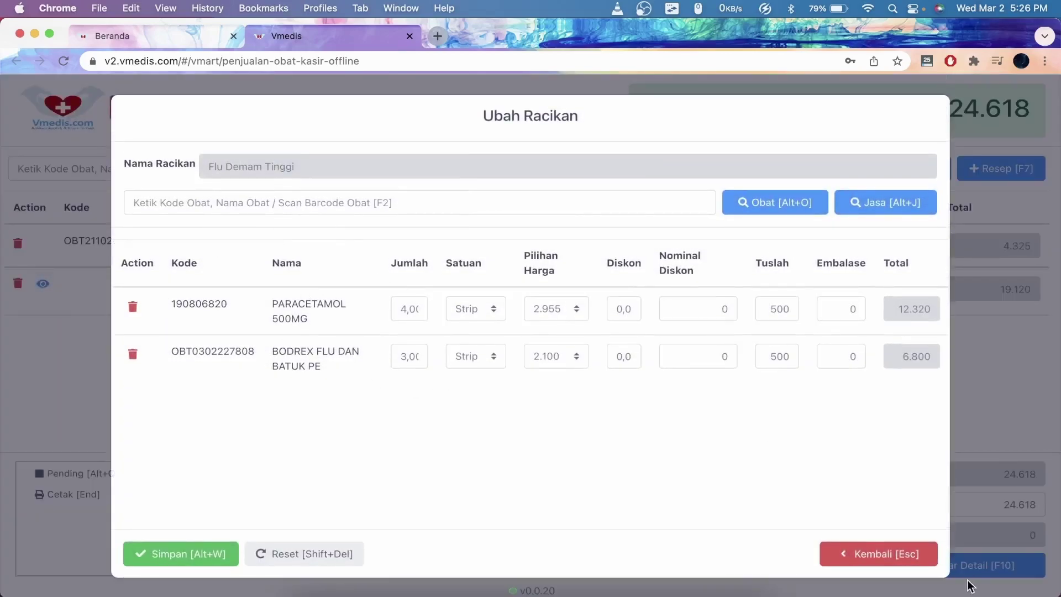
pyautogui.click(865, 554)
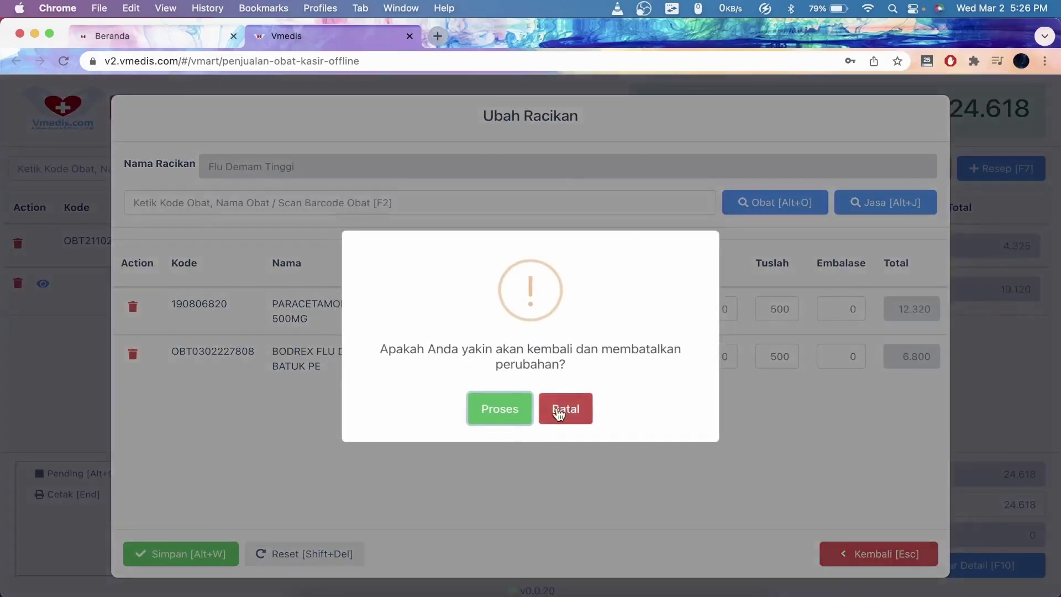
pyautogui.click(508, 413)
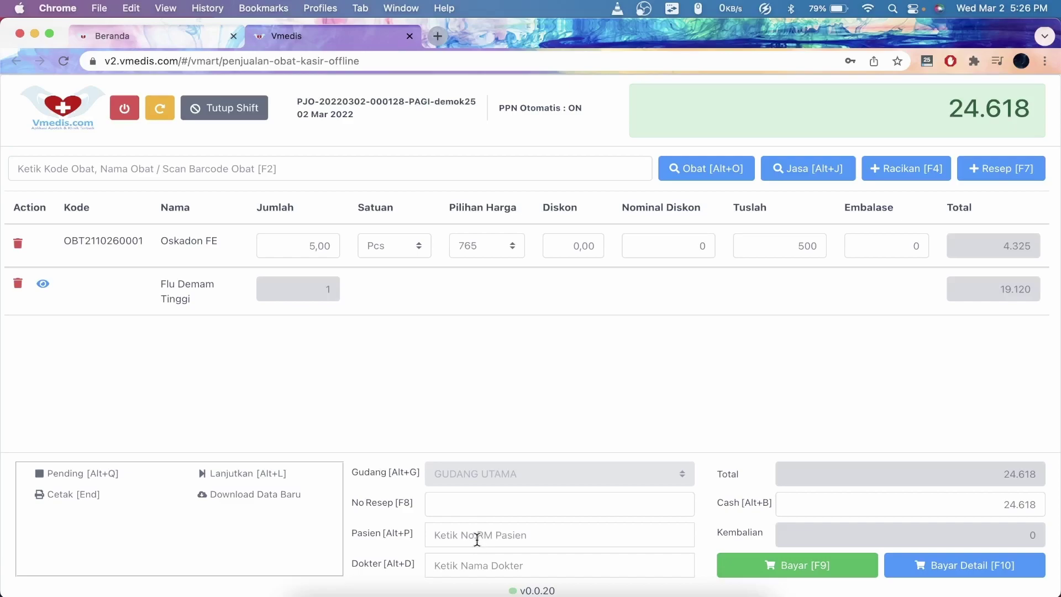
# - Assign the second patient in the patient list to the current sale
pyautogui.click(508, 540)
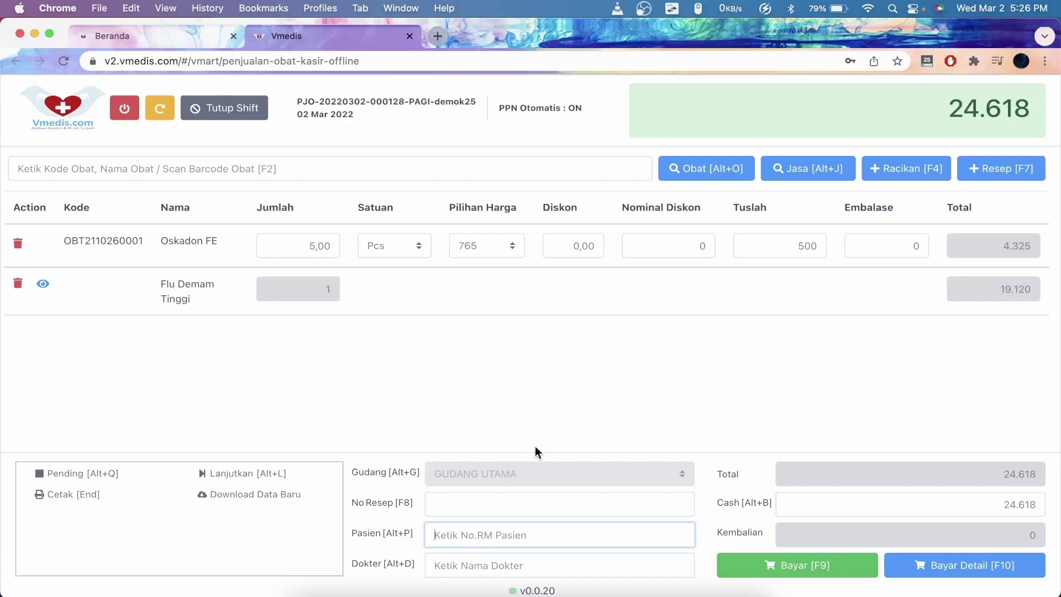
pyautogui.press('Return')
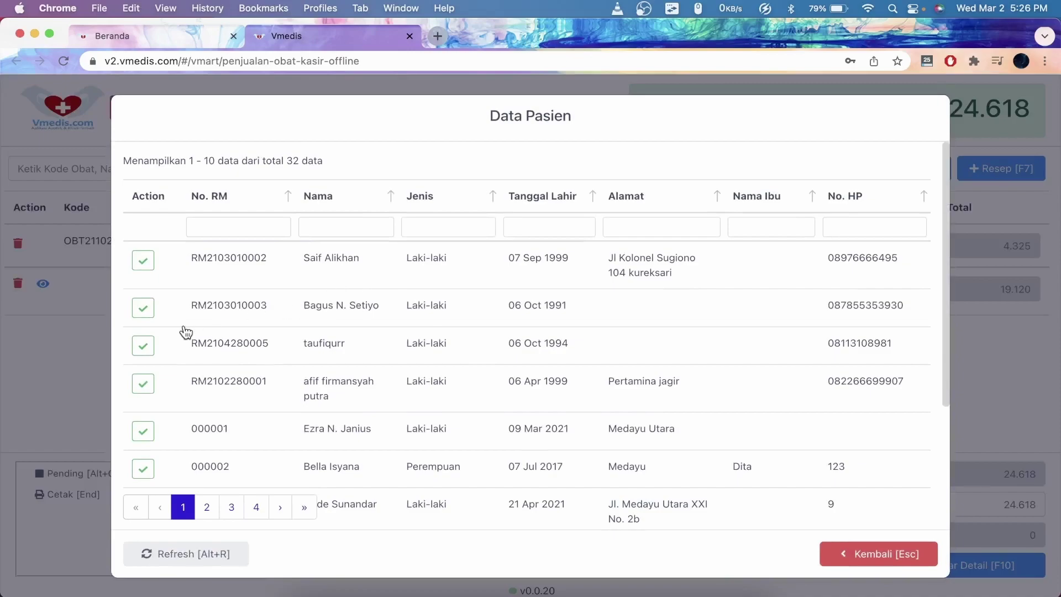
pyautogui.click(145, 311)
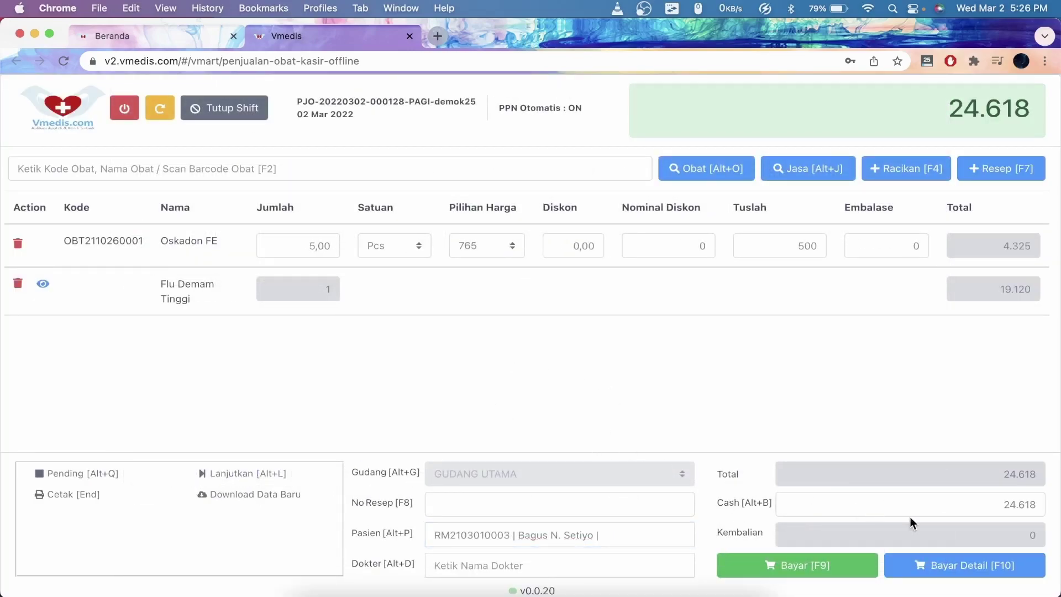
# - Set the cash received for the sale to 30.000
pyautogui.click(904, 498)
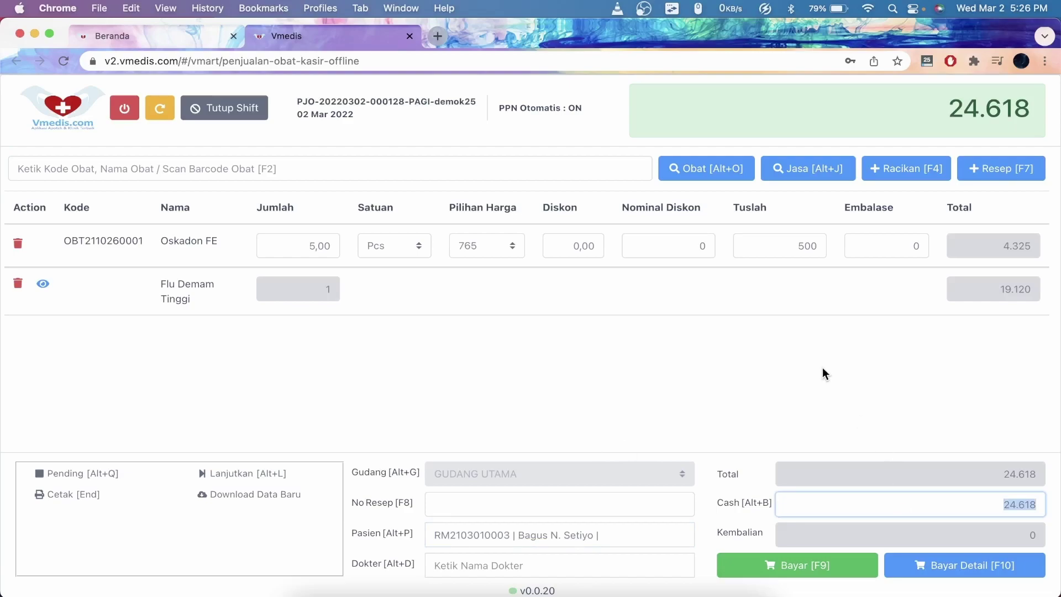
pyautogui.write('300000')
pyautogui.click(695, 326)
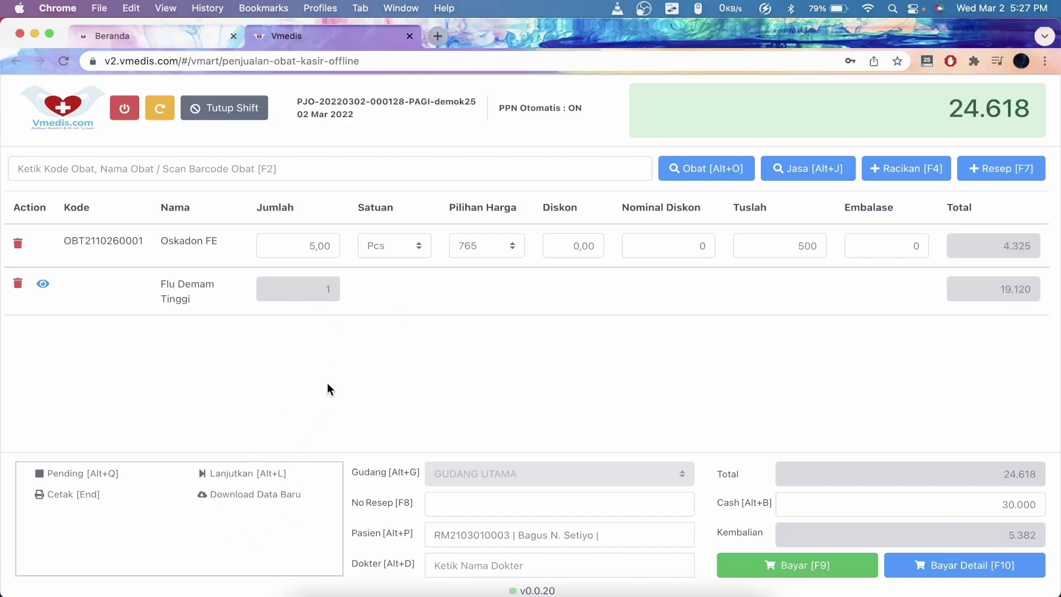
# - Synchronise fresh server data for offline sales, and check the download options without starting another download
pyautogui.click(250, 496)
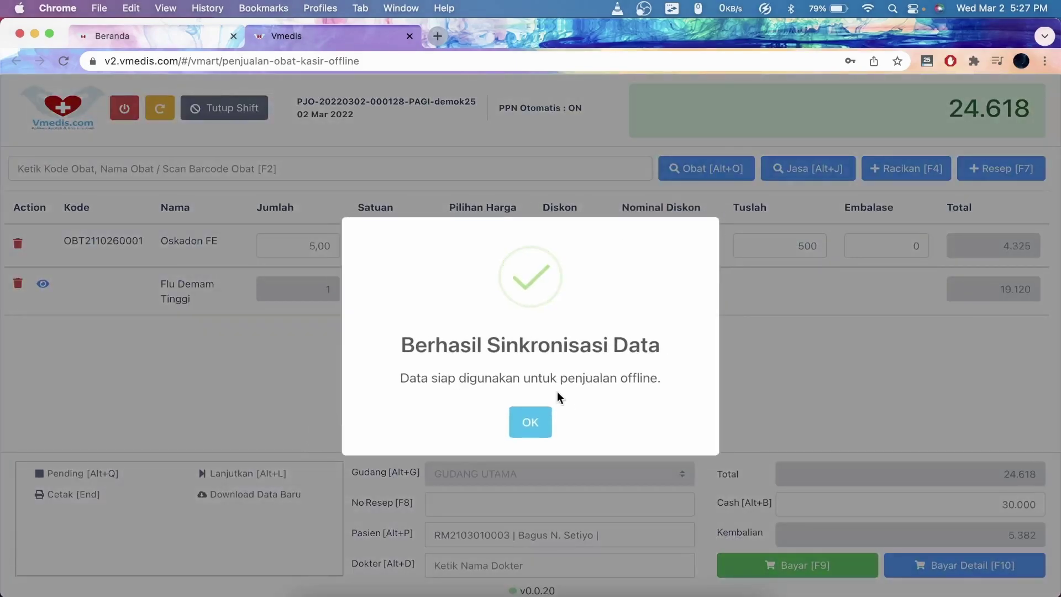
pyautogui.click(539, 423)
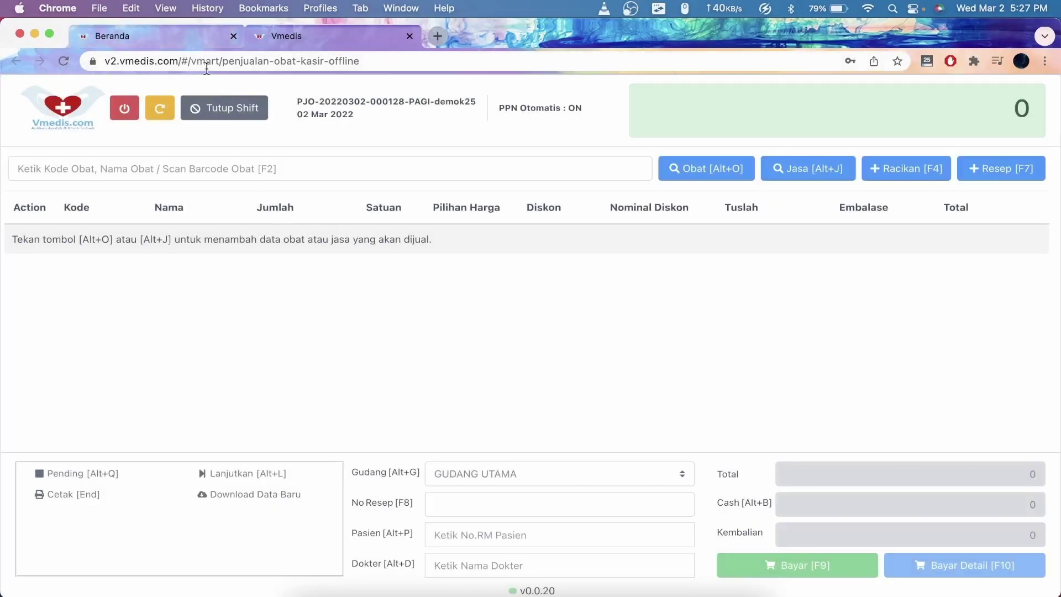
pyautogui.click(264, 499)
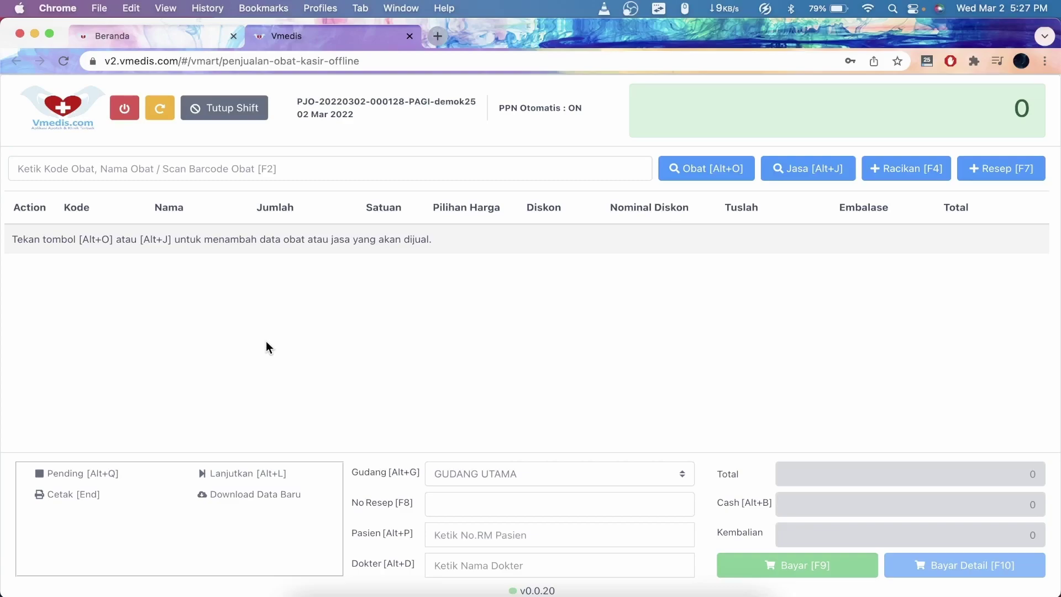
pyautogui.click(279, 503)
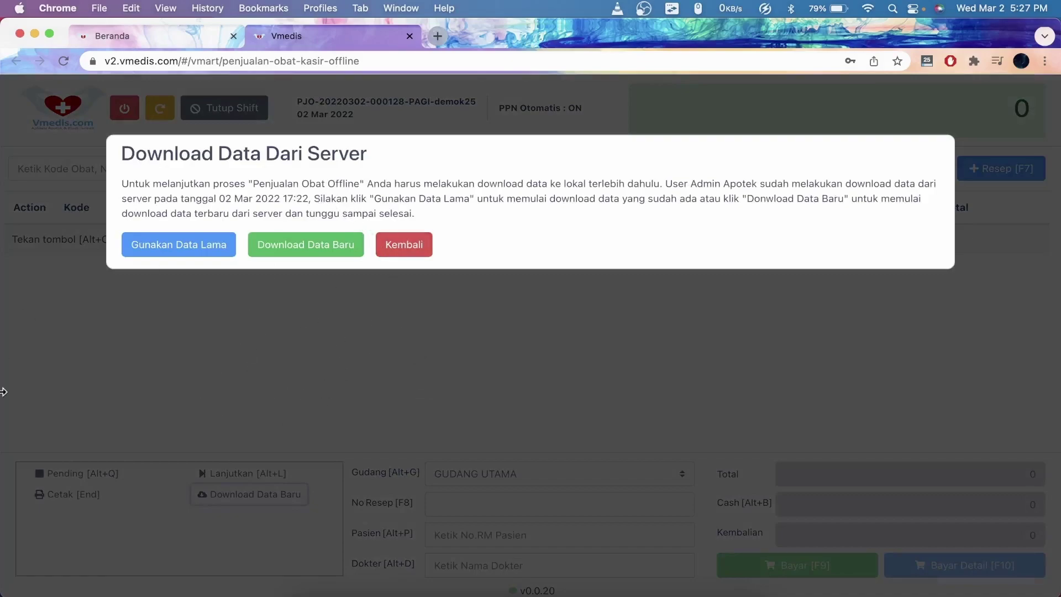
pyautogui.click(415, 251)
# - Add BODREX FLU DAN BATUK PE to the sale with a quantity of 5 strips
pyautogui.click(384, 170)
pyautogui.write('Bodrex')
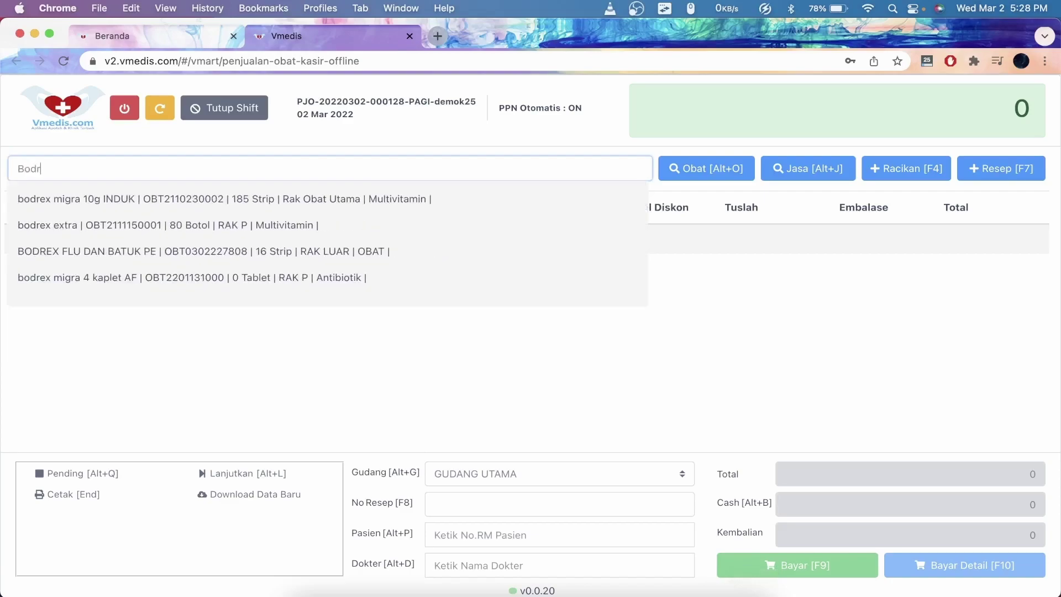
pyautogui.click(294, 252)
pyautogui.doubleClick(293, 233)
pyautogui.write('5')
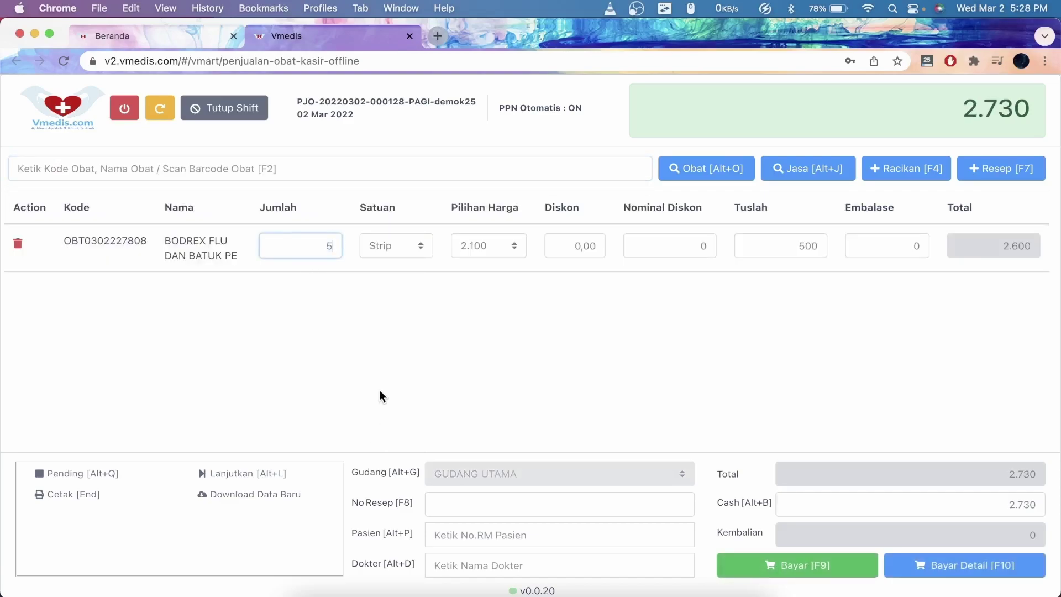
pyautogui.click(418, 326)
# - Set the cash received for the Bodrex sale to 15.000
pyautogui.click(872, 497)
pyautogui.write('15.000')
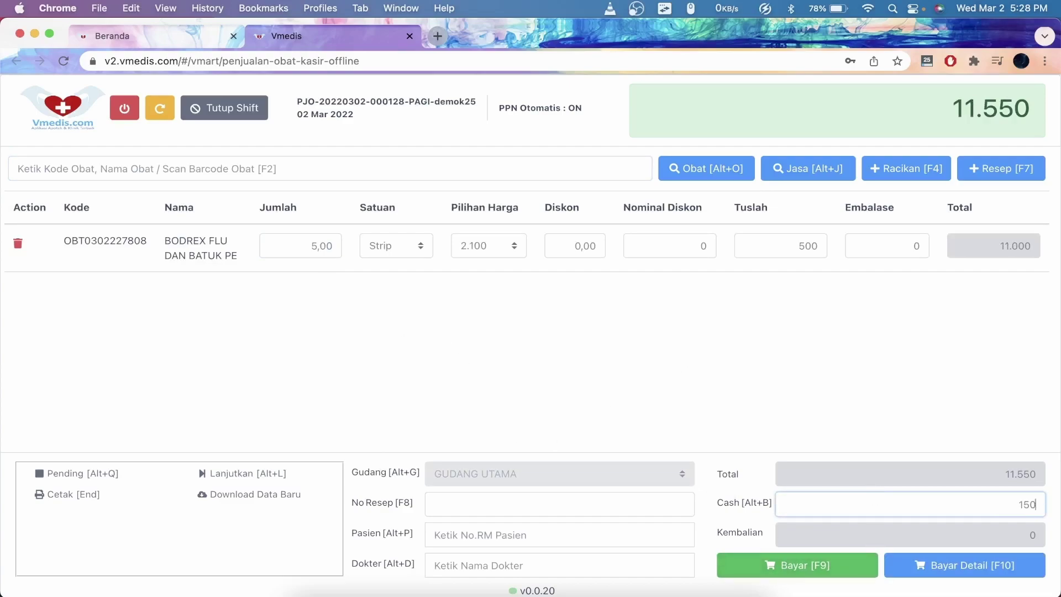
pyautogui.click(851, 448)
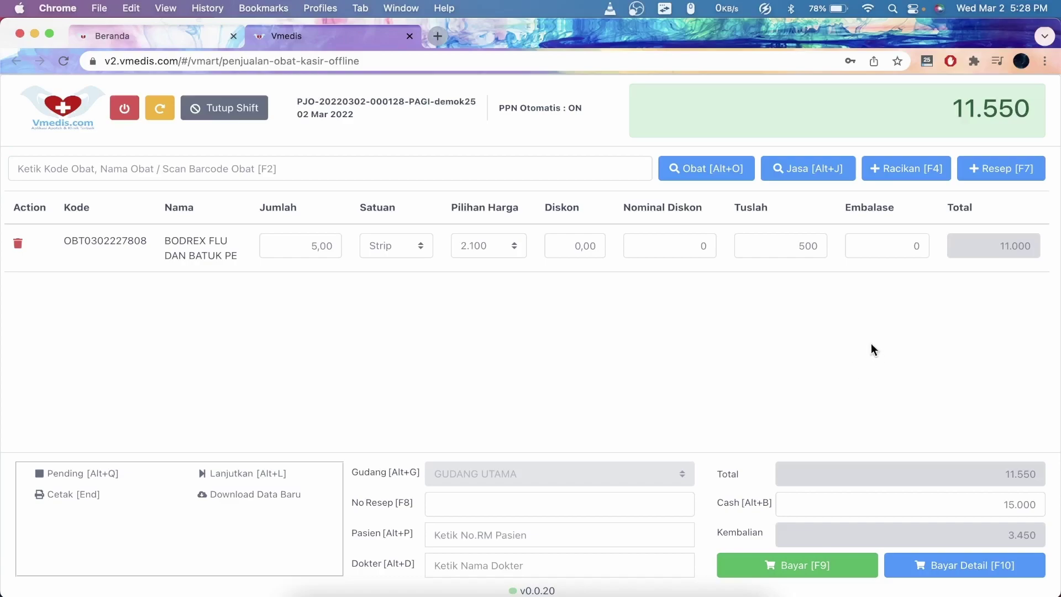
# - Open the detailed payment for the Bodrex sale and set its print option to Struk Kecil (58mm)
pyautogui.click(958, 574)
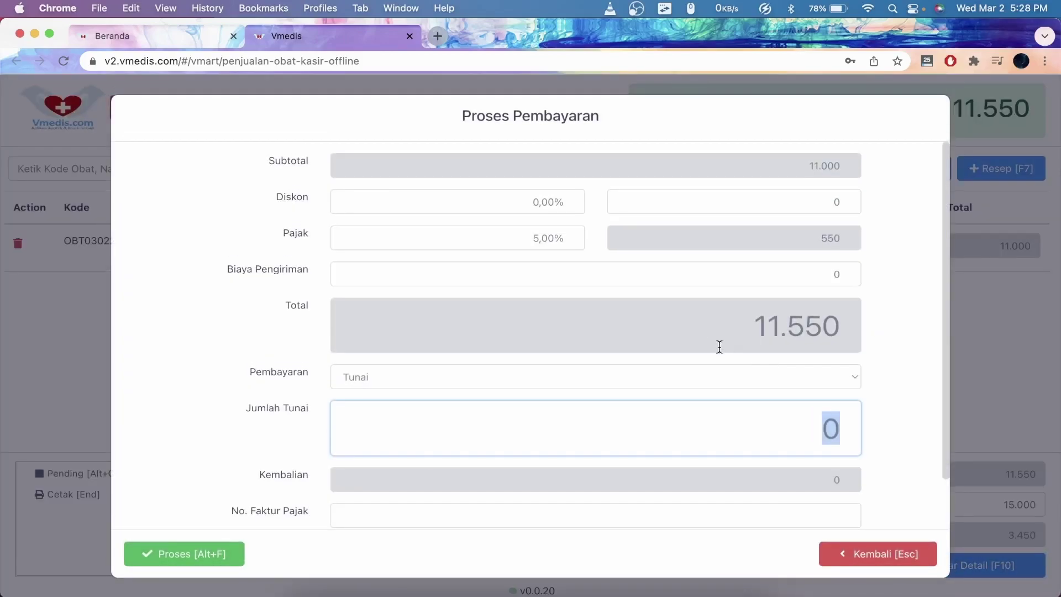
pyautogui.scroll(-2, 606, 362)
pyautogui.scroll(2, 554, 395)
pyautogui.scroll(-2, 568, 403)
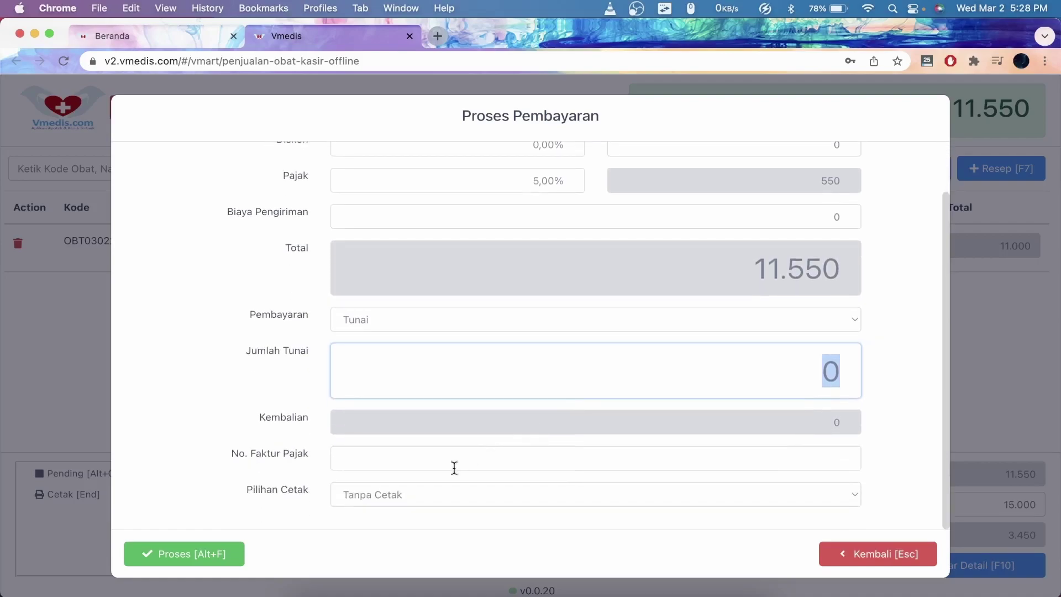
pyautogui.click(412, 493)
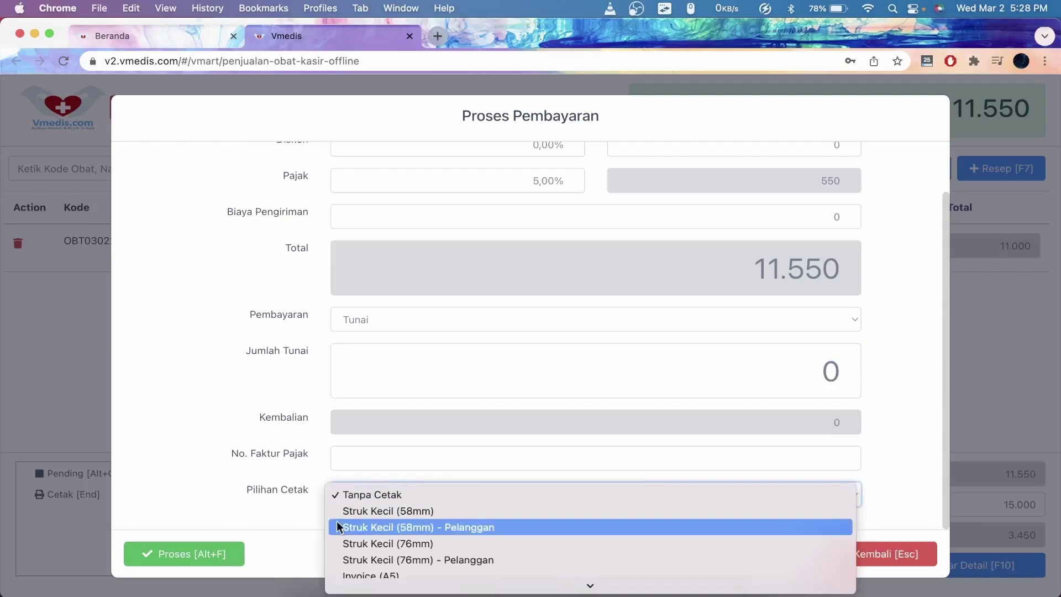
pyautogui.click(367, 440)
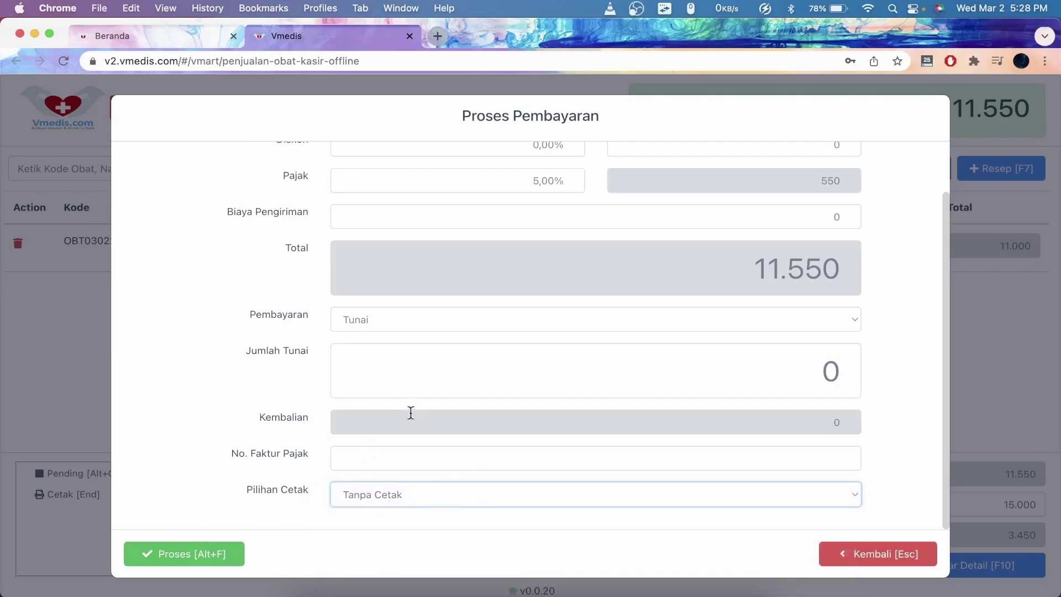
pyautogui.click(420, 502)
pyautogui.click(418, 513)
pyautogui.click(270, 384)
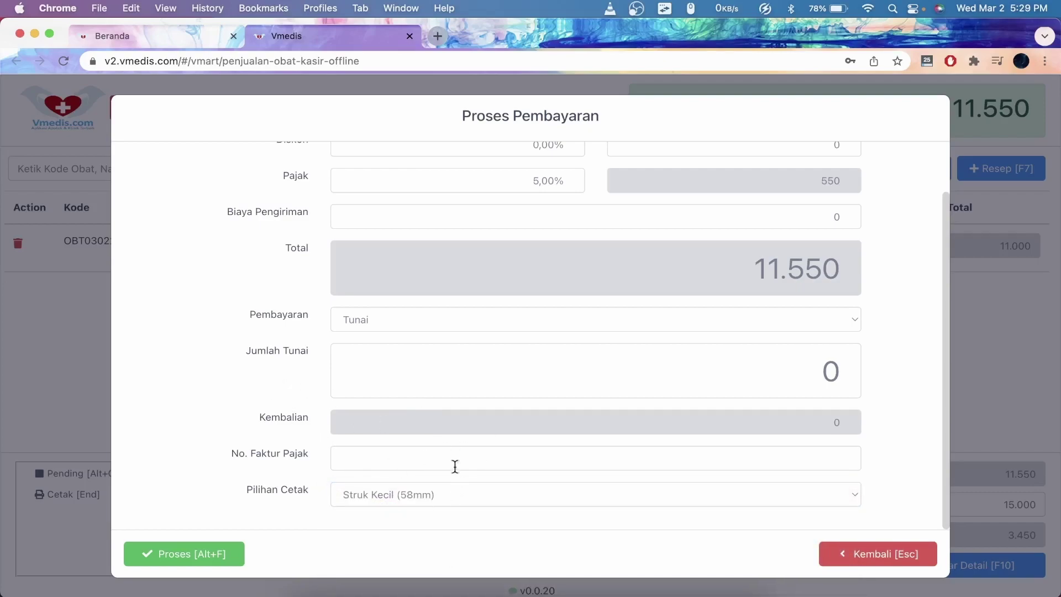
# - Set the cash amount (Jumlah Tunai) in the payment form to 15.000
pyautogui.scroll(2, 455, 381)
pyautogui.scroll(-2, 531, 376)
pyautogui.click(542, 367)
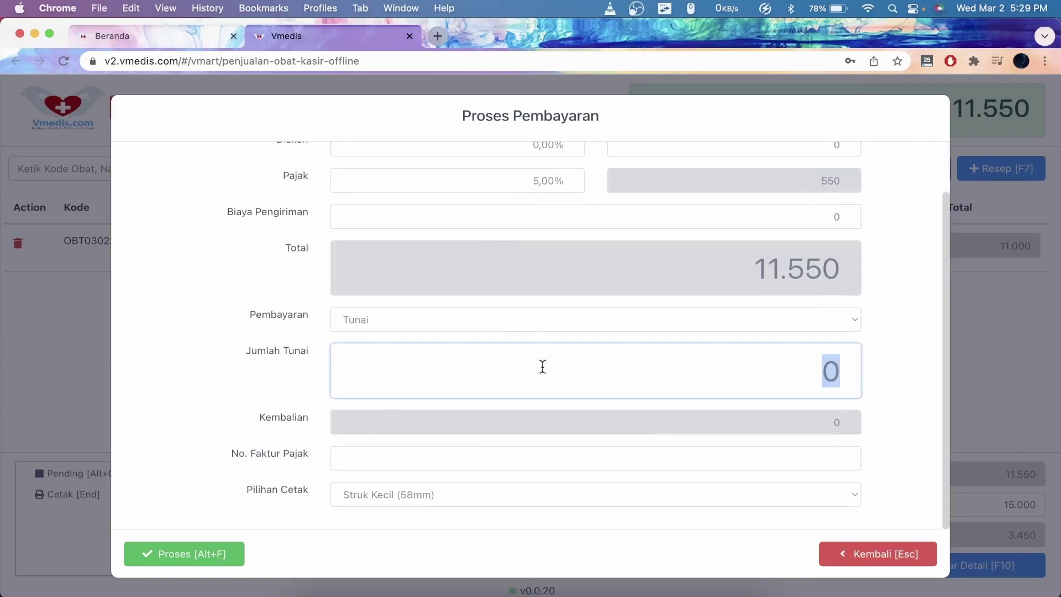
pyautogui.write('10000')
pyautogui.press('BackSpace')
pyautogui.press('BackSpace')
pyautogui.press('BackSpace')
pyautogui.press('BackSpace')
pyautogui.write('11')
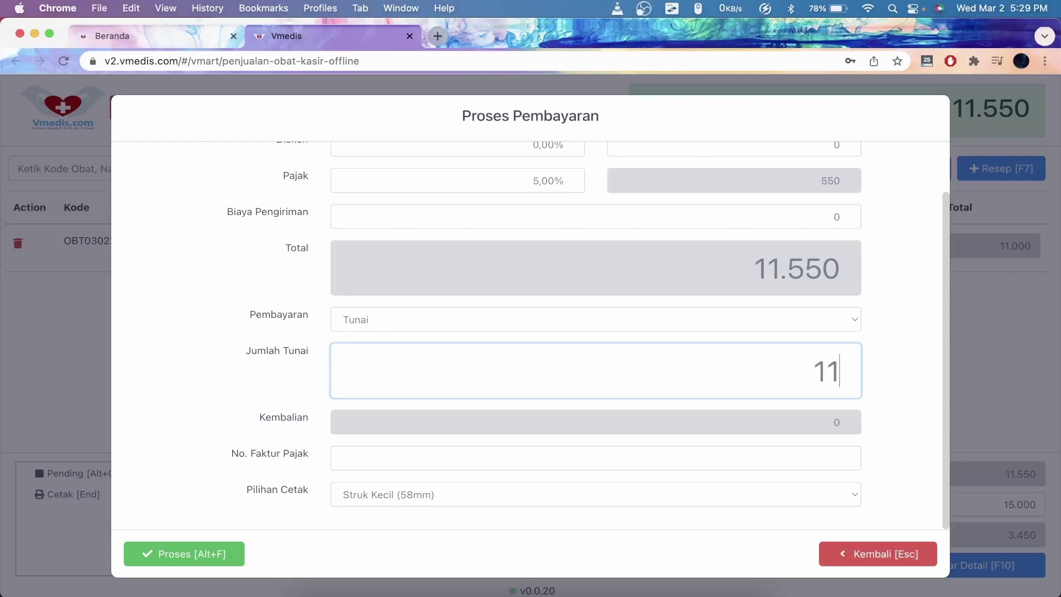
pyautogui.press('BackSpace')
pyautogui.write('50000')
pyautogui.press('BackSpace')
pyautogui.scroll(2, 412, 314)
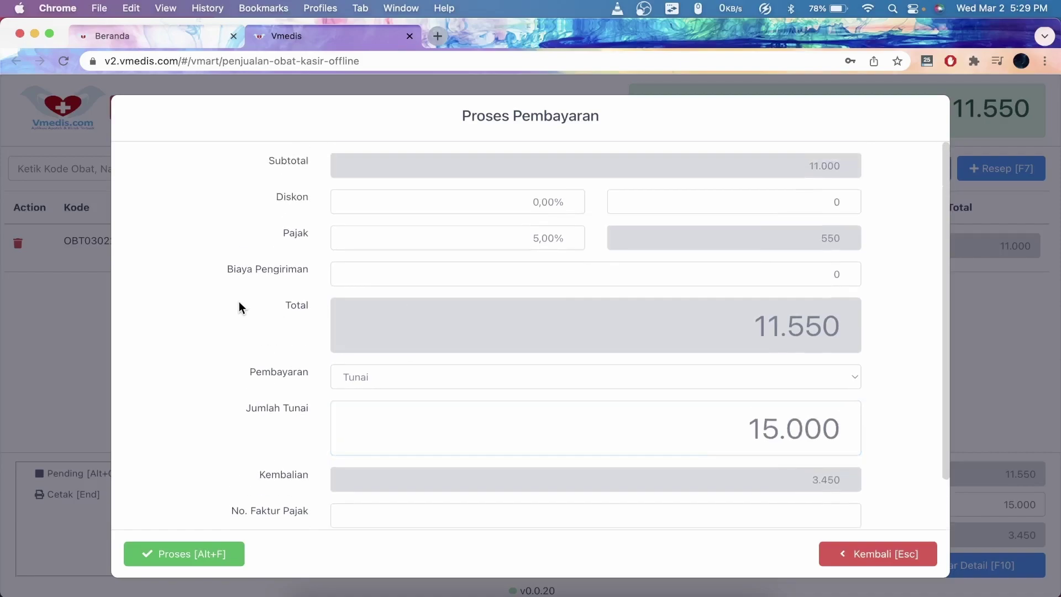
# - Process the payment for the Bodrex sale and dismiss the receipt's print dialog without saving it
pyautogui.scroll(-2, 260, 386)
pyautogui.click(208, 562)
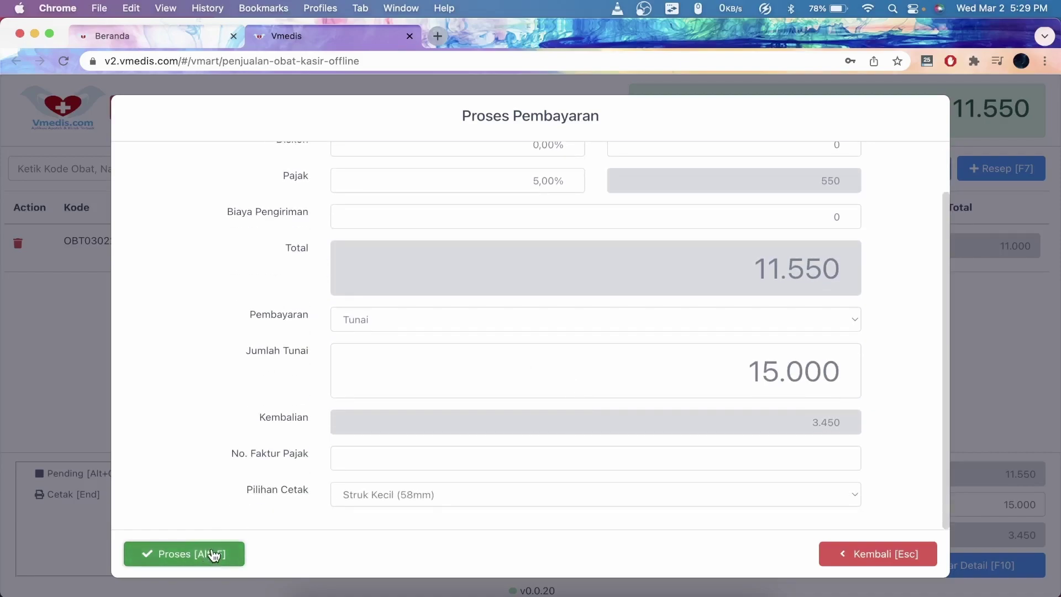
pyautogui.click(494, 407)
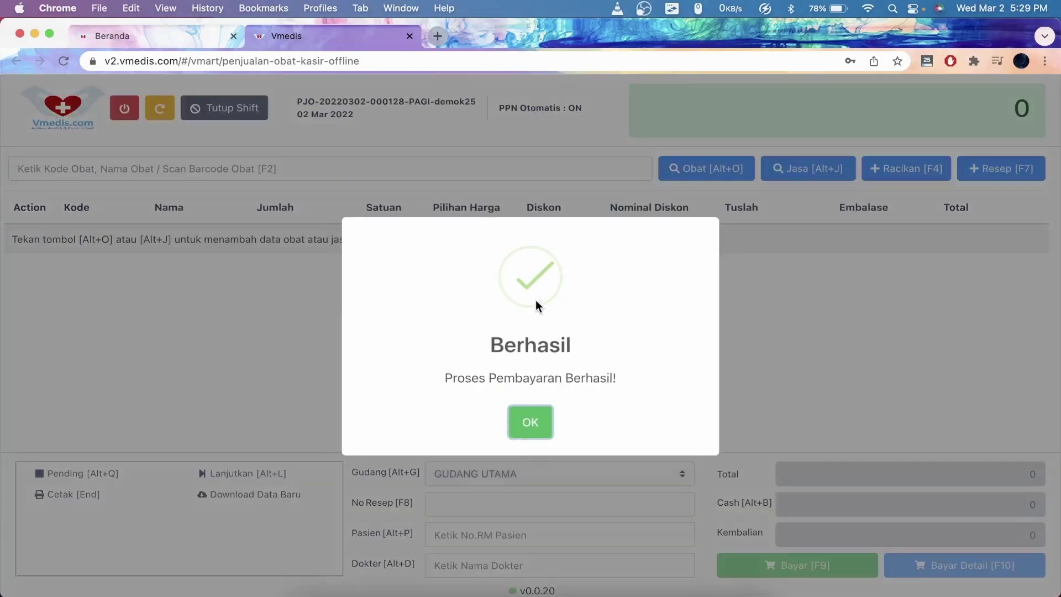
pyautogui.click(532, 422)
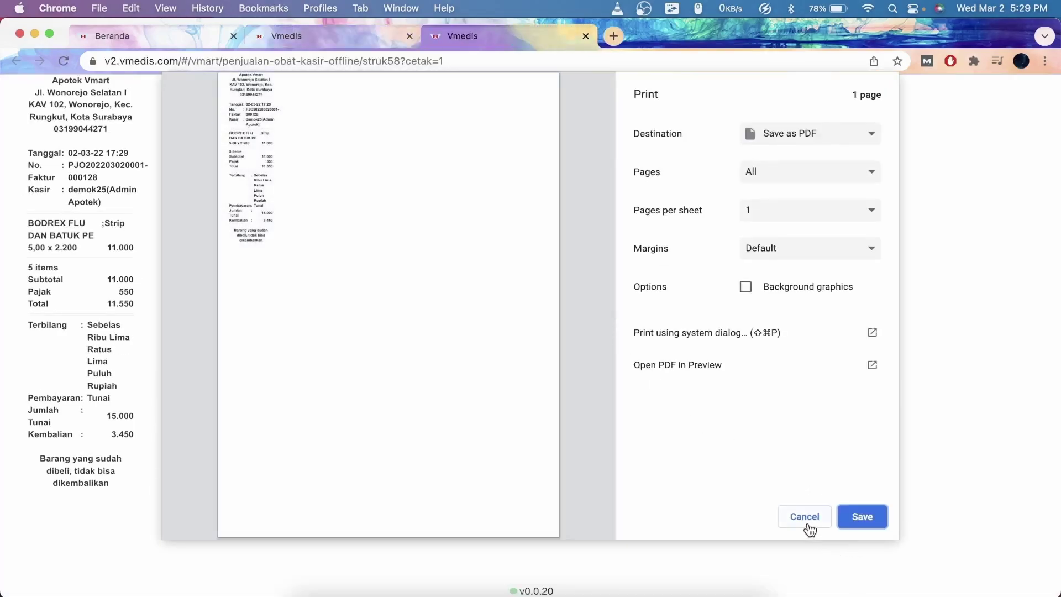
pyautogui.click(808, 524)
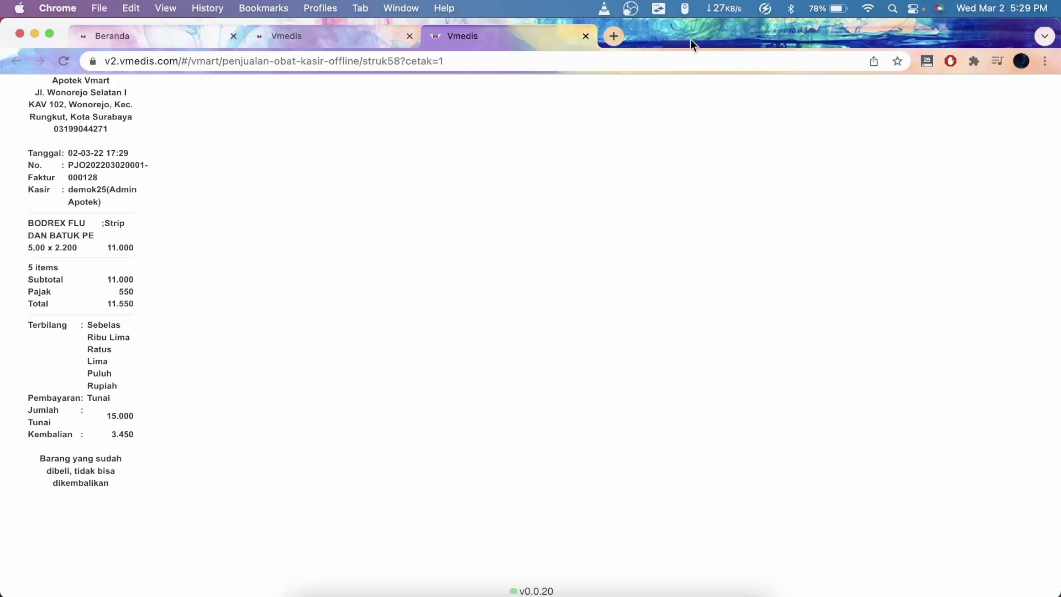
# - Disconnect the computer from the VBiznet Wi-Fi network and return to the offline sales page
pyautogui.click(868, 10)
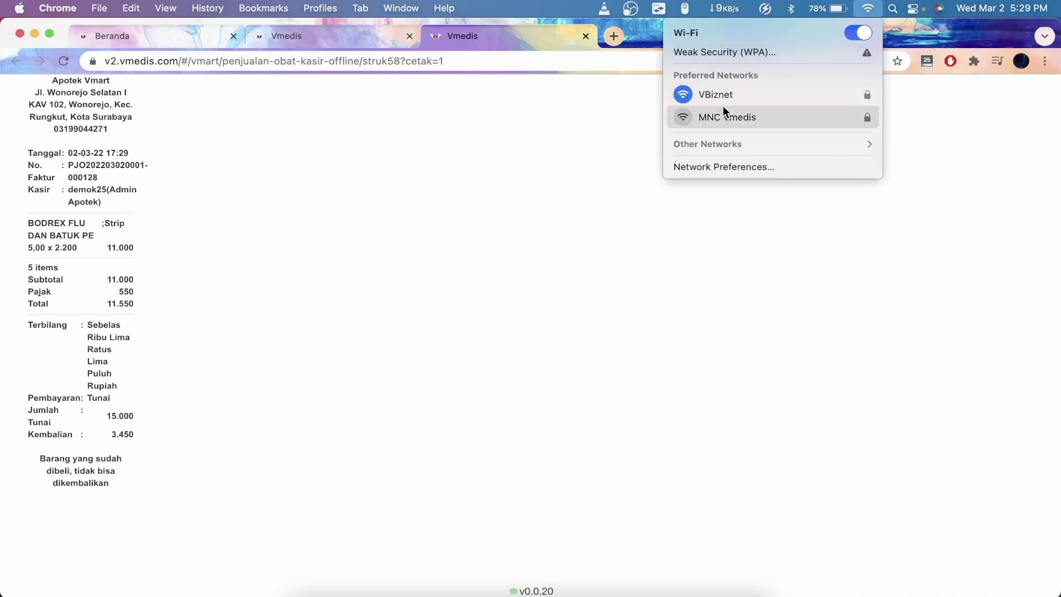
pyautogui.click(716, 92)
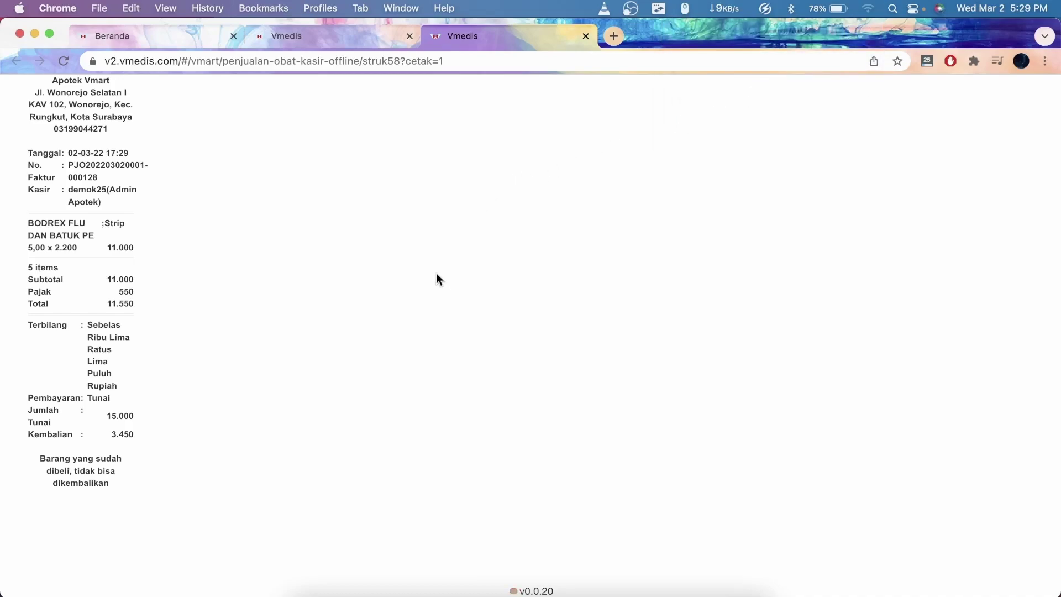
pyautogui.click(357, 38)
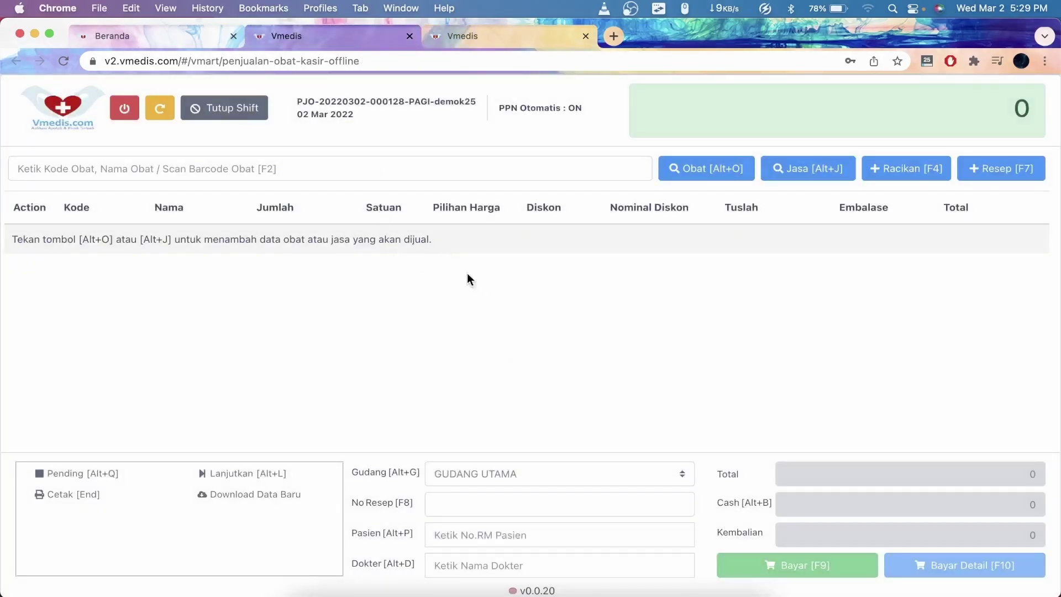
# - Search the medicines for Bodrex to check its stock while offline
pyautogui.click(348, 163)
pyautogui.click(281, 298)
pyautogui.click(69, 65)
pyautogui.click(317, 171)
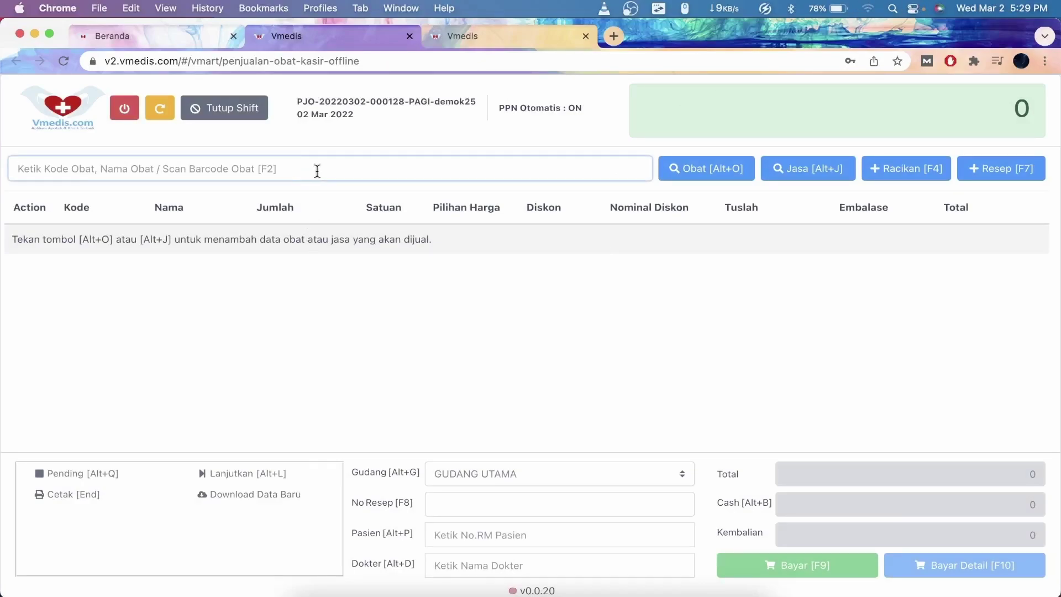
pyautogui.write('Bodrex')
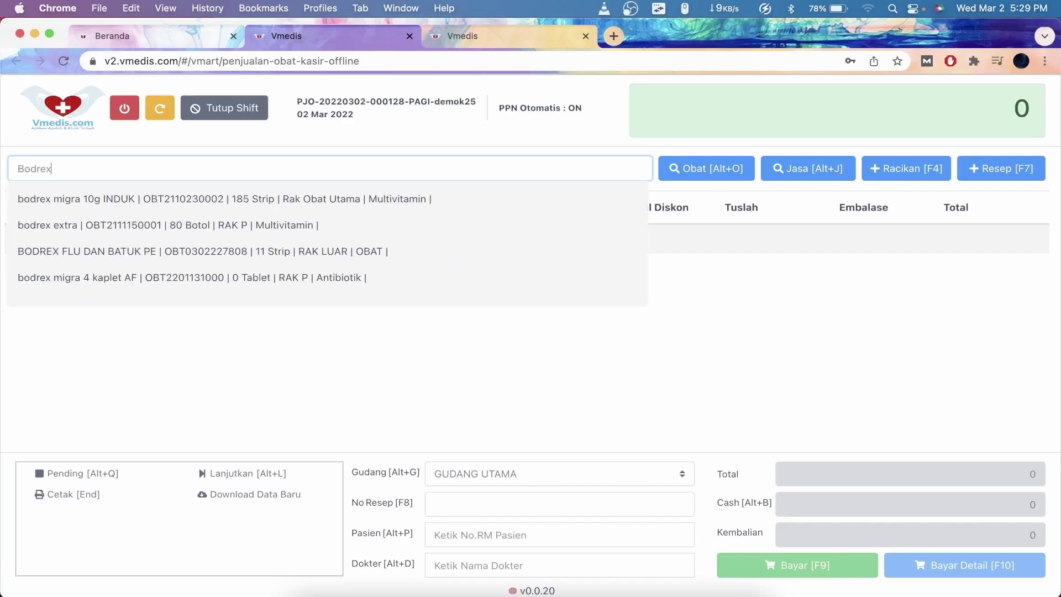
# - Find Oskadon instead and add Oskadon FE to the sale with a quantity of 3 pcs
pyautogui.press('super+a')
pyautogui.write('Oskadon')
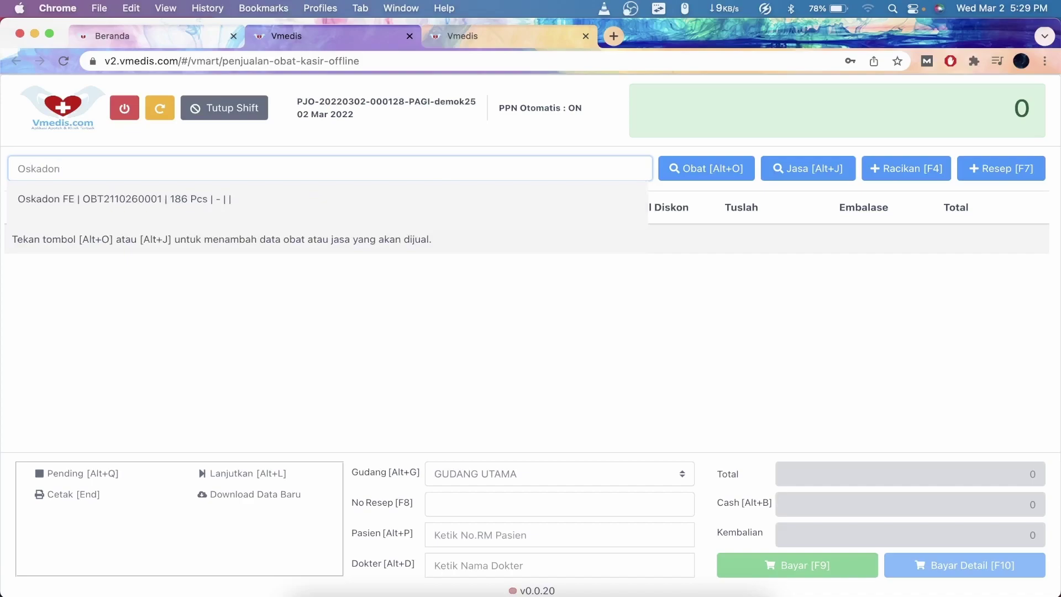
pyautogui.click(164, 206)
pyautogui.click(324, 250)
pyautogui.press('BackSpace')
pyautogui.write('3')
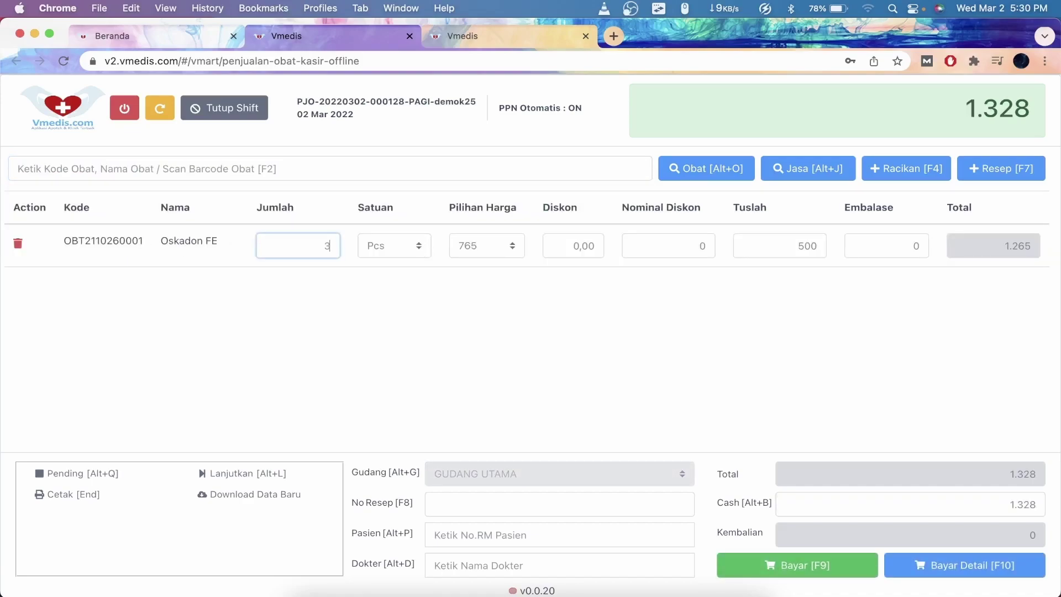
pyautogui.press('Return')
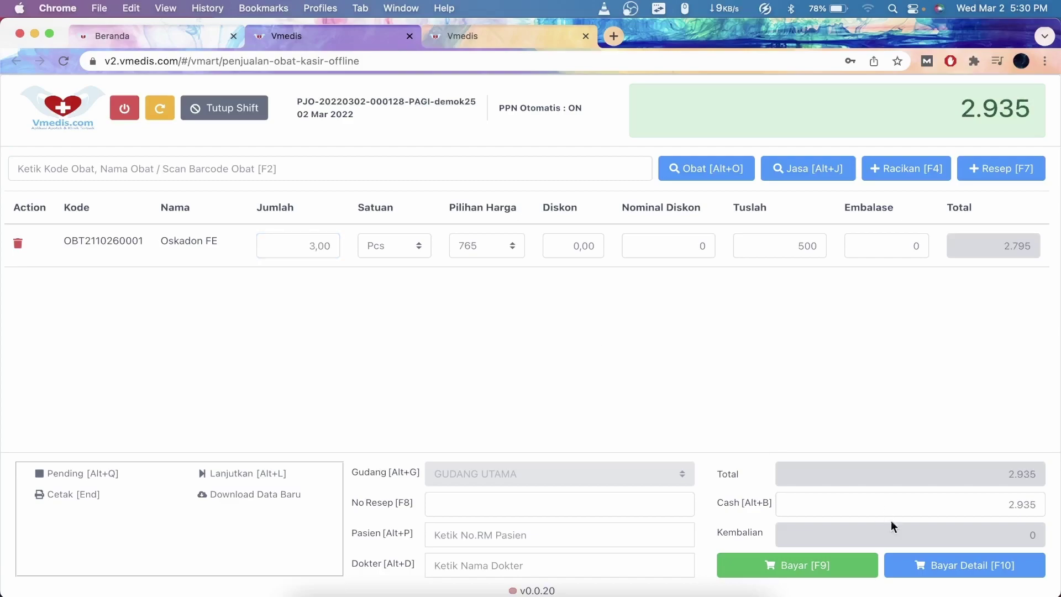
# - Open the detailed payment for the Oskadon FE sale, enter 3.000 cash and choose Struk Kecil (58mm) as the print option
pyautogui.click(925, 565)
pyautogui.write('3')
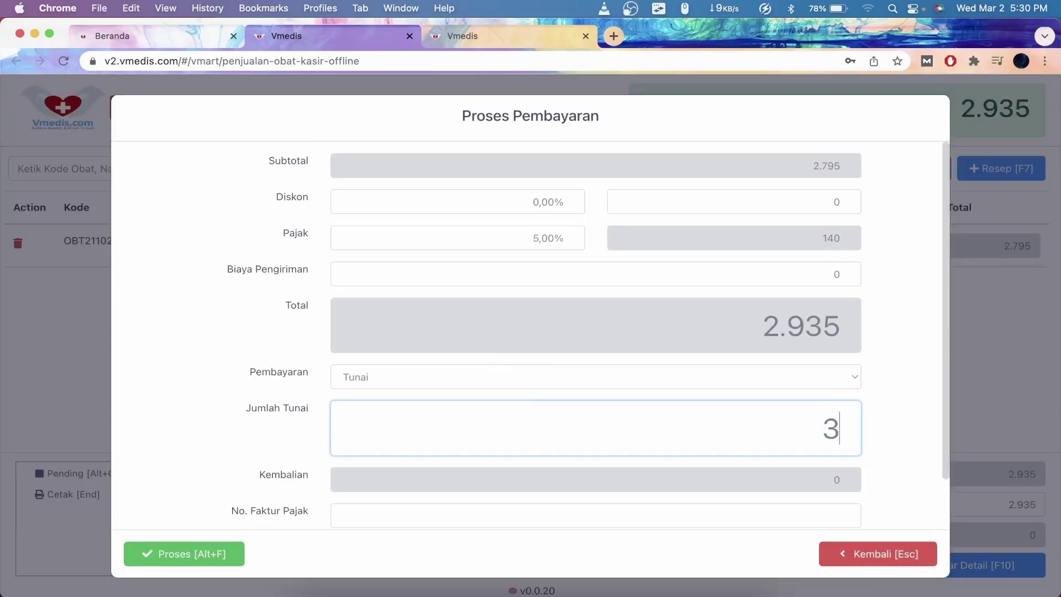
pyautogui.write('.000')
pyautogui.scroll(-2, 519, 506)
pyautogui.click(518, 494)
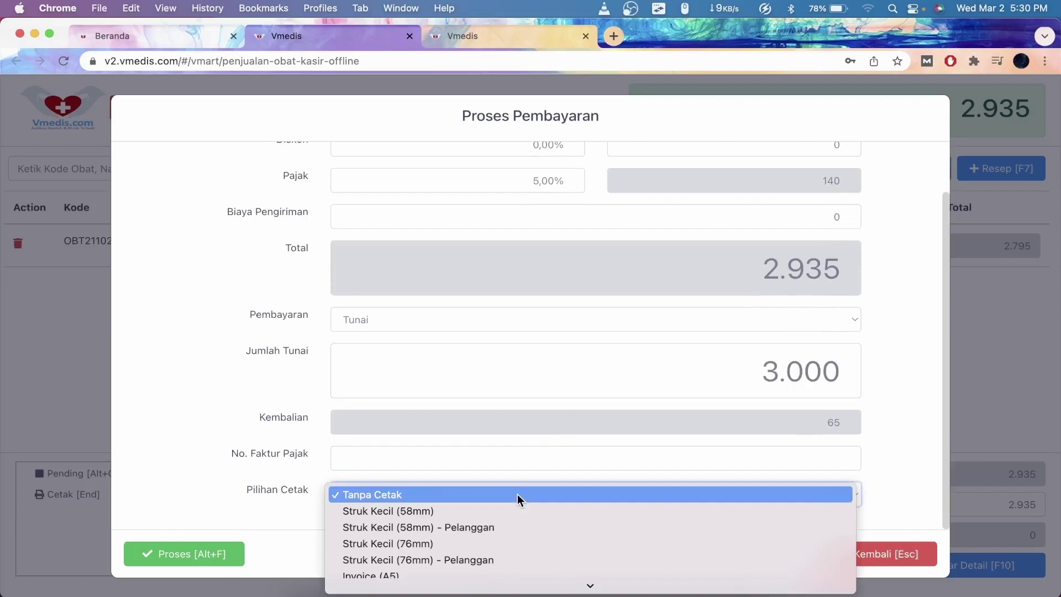
pyautogui.click(512, 509)
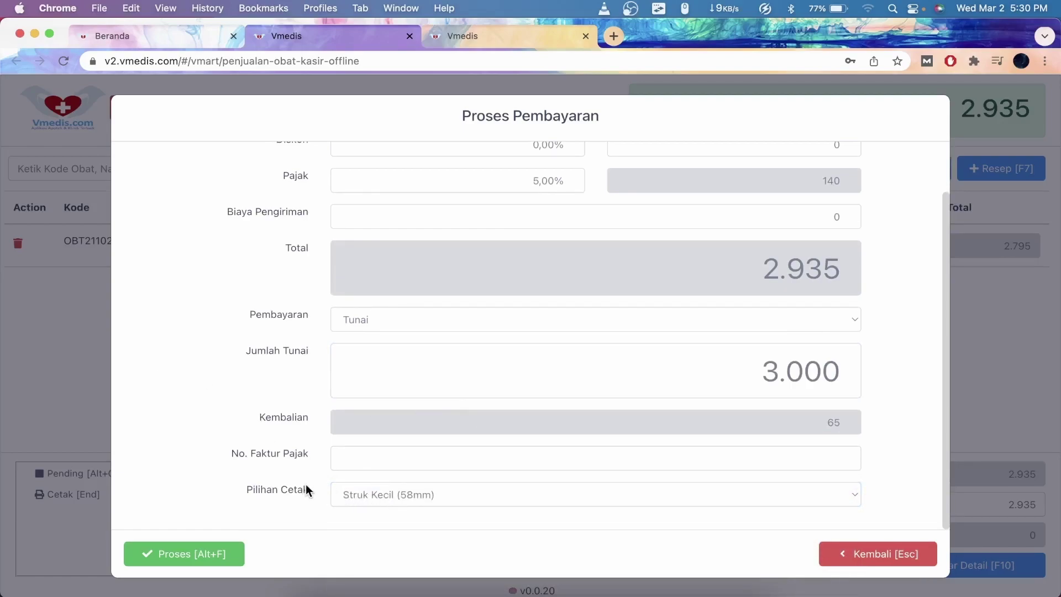
pyautogui.click(376, 498)
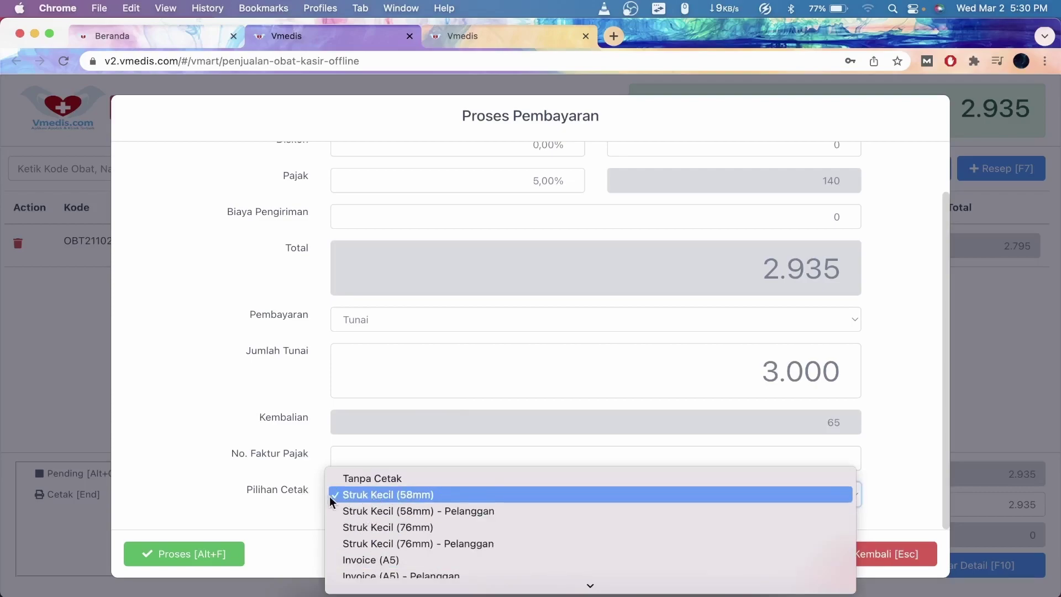
pyautogui.click(354, 495)
pyautogui.click(381, 496)
pyautogui.click(386, 495)
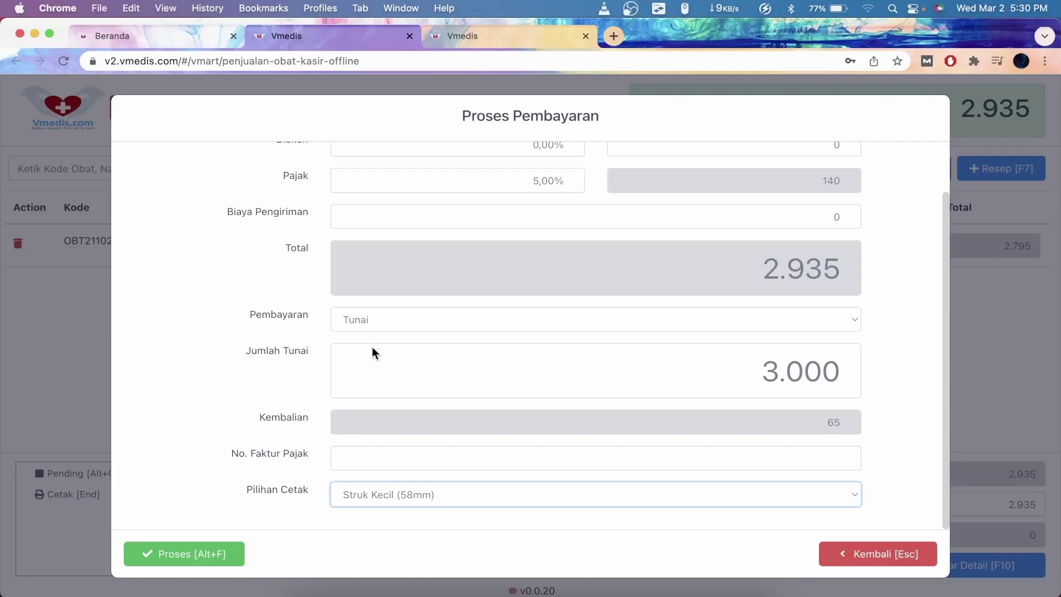
# - Process the Oskadon FE payment, dismiss the receipt's print dialog without saving and return to the offline sales page
pyautogui.scroll(2, 377, 353)
pyautogui.scroll(-2, 385, 359)
pyautogui.click(274, 354)
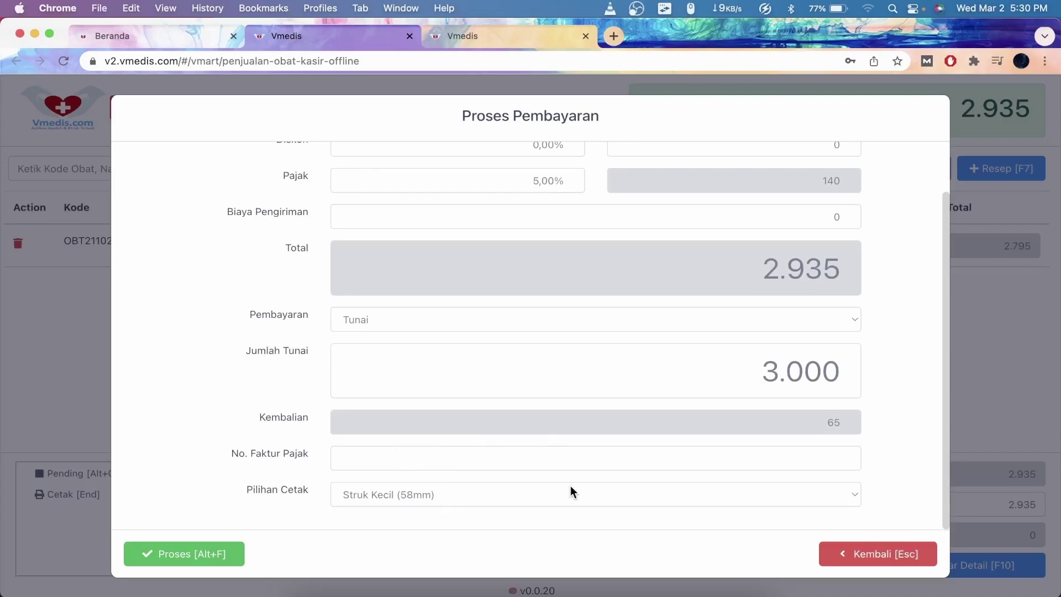
pyautogui.scroll(2, 572, 491)
pyautogui.click(192, 547)
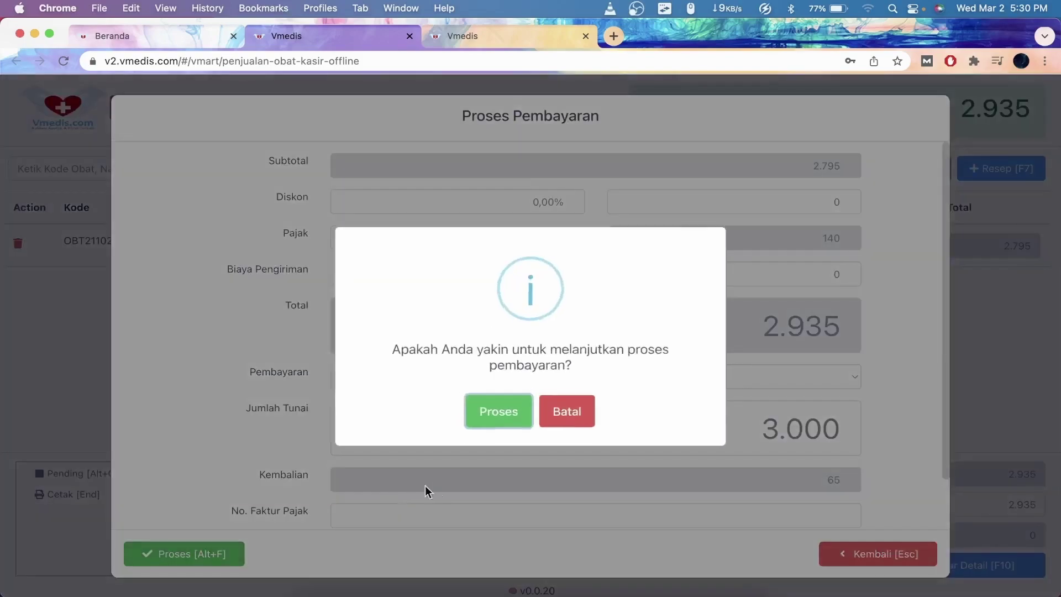
pyautogui.click(475, 412)
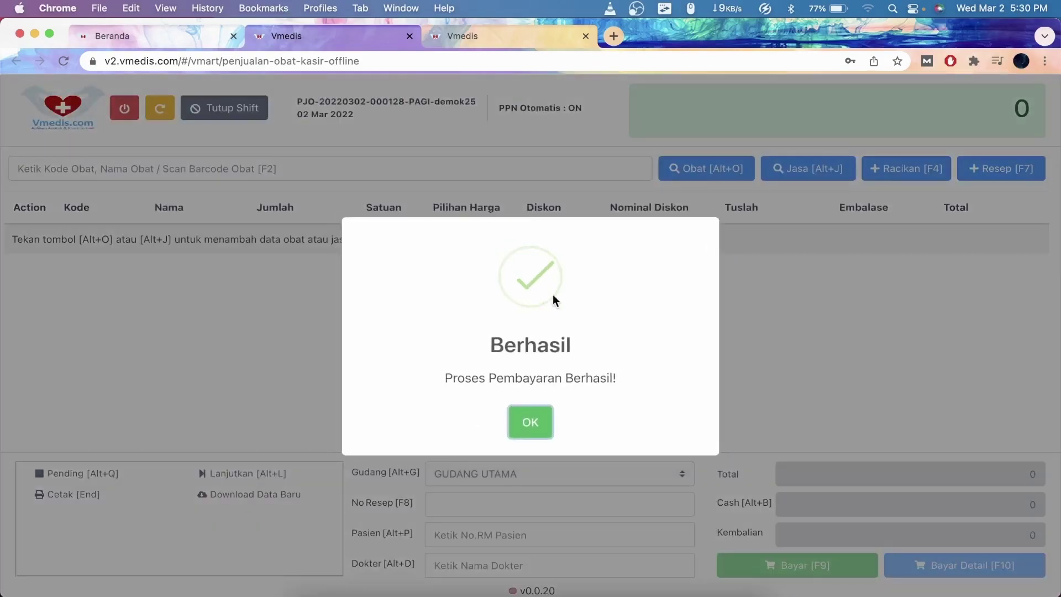
pyautogui.click(534, 419)
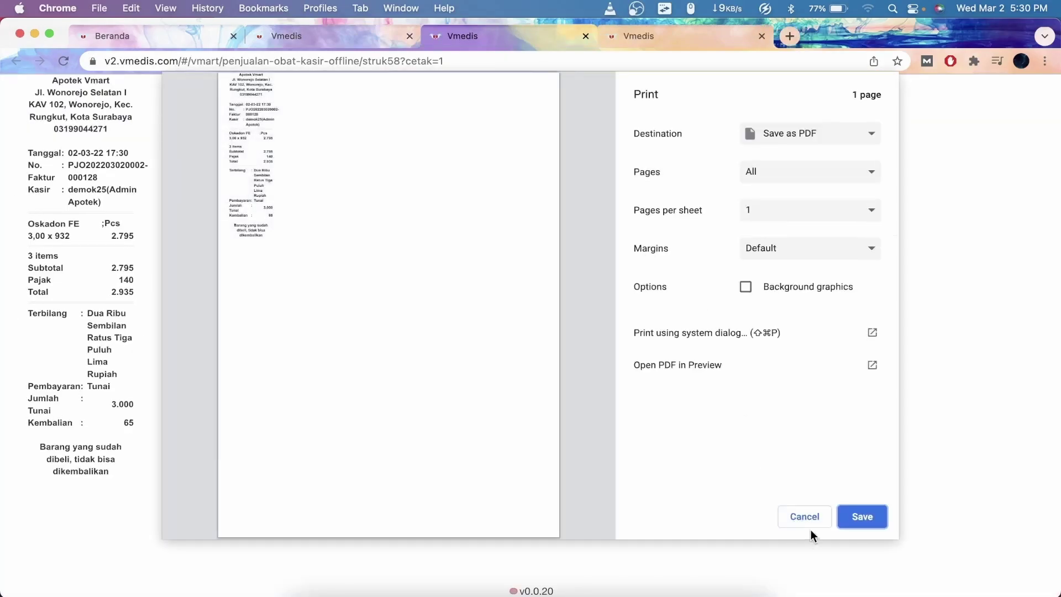
pyautogui.click(807, 525)
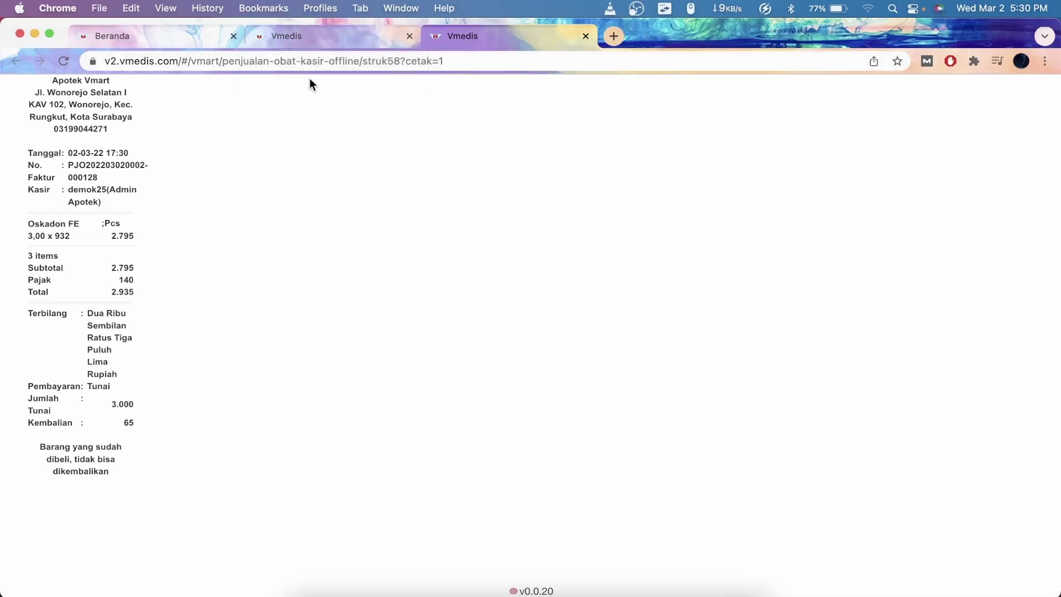
pyautogui.click(333, 38)
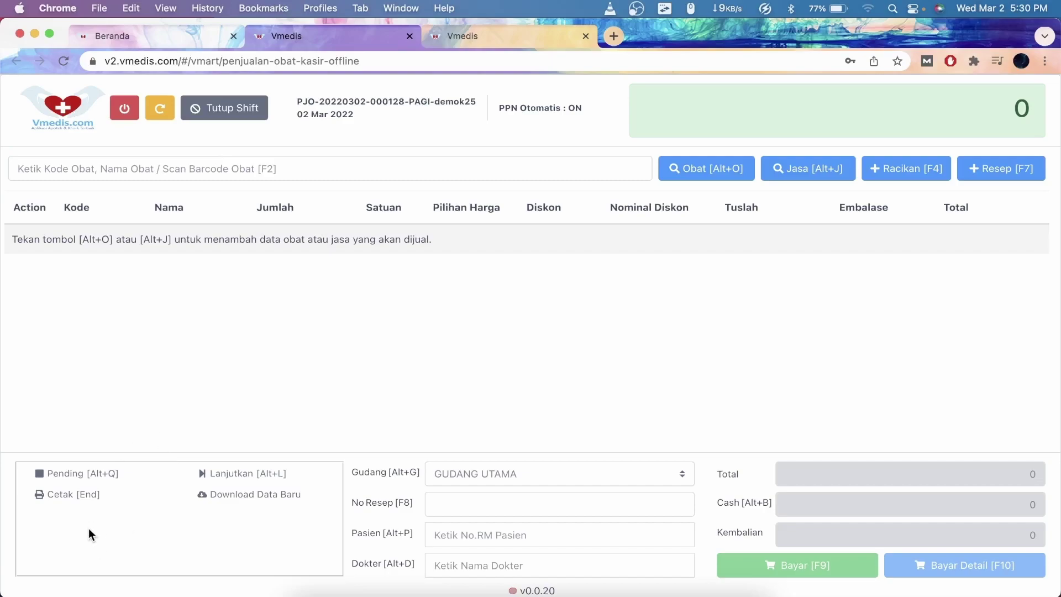
# - Open the medicine sales report, refresh it, inspect the items of both sales and close the report
pyautogui.click(72, 501)
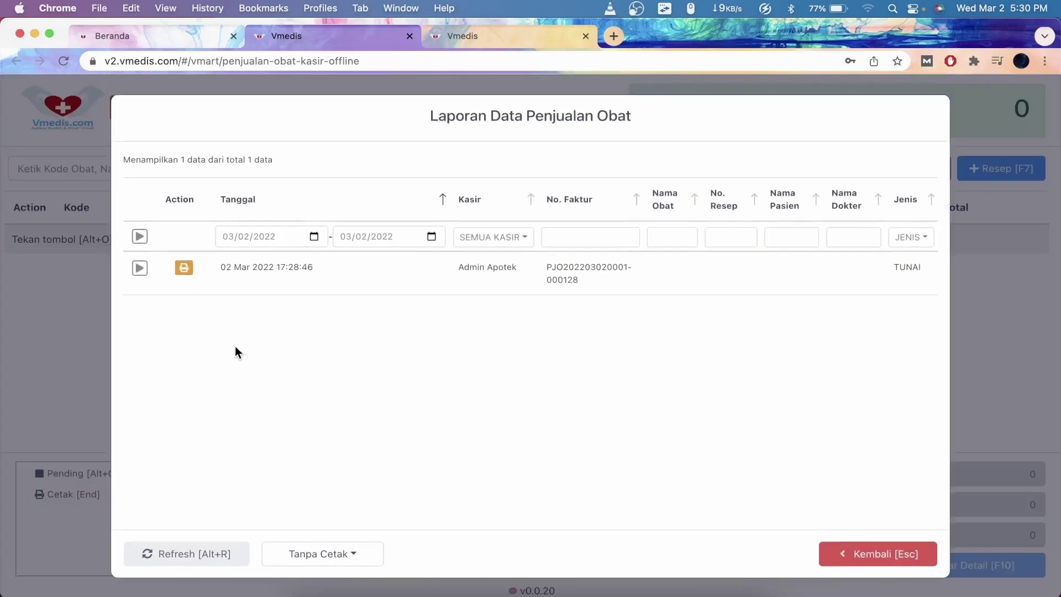
pyautogui.click(144, 239)
pyautogui.click(184, 550)
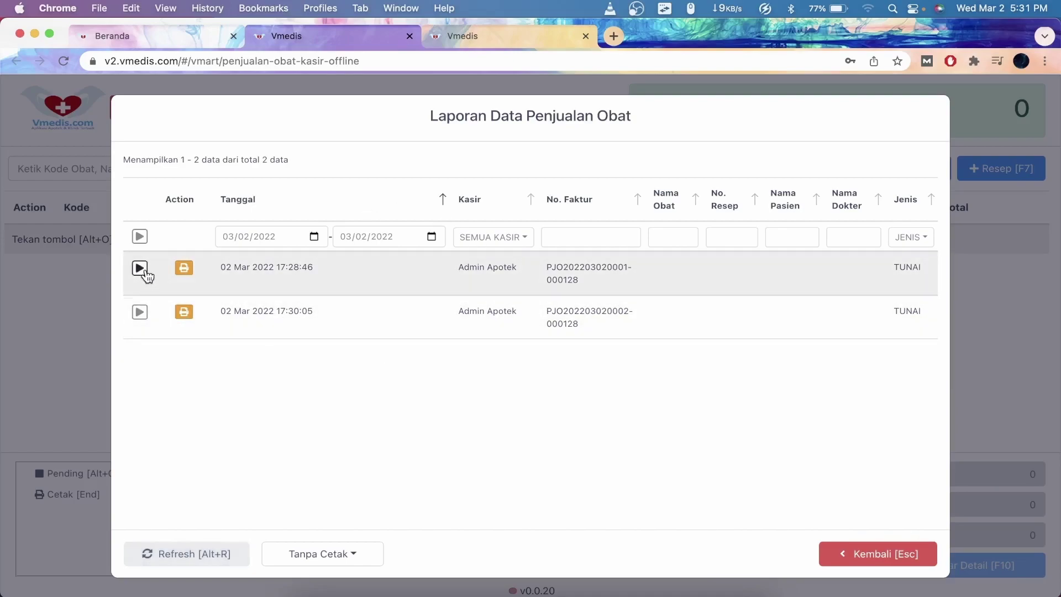
pyautogui.click(141, 268)
pyautogui.click(141, 385)
pyautogui.click(140, 268)
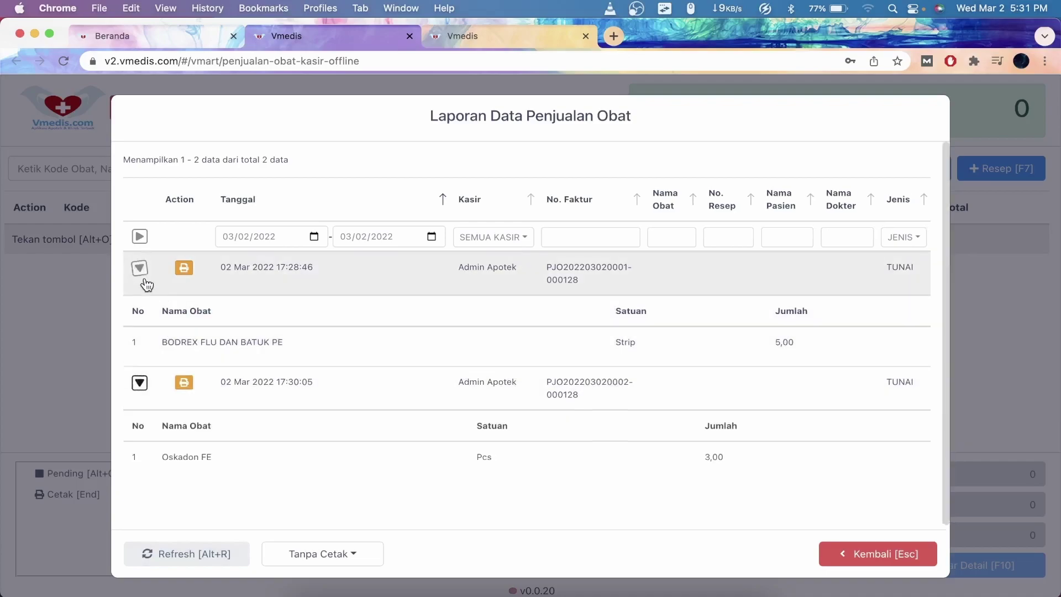
pyautogui.click(140, 312)
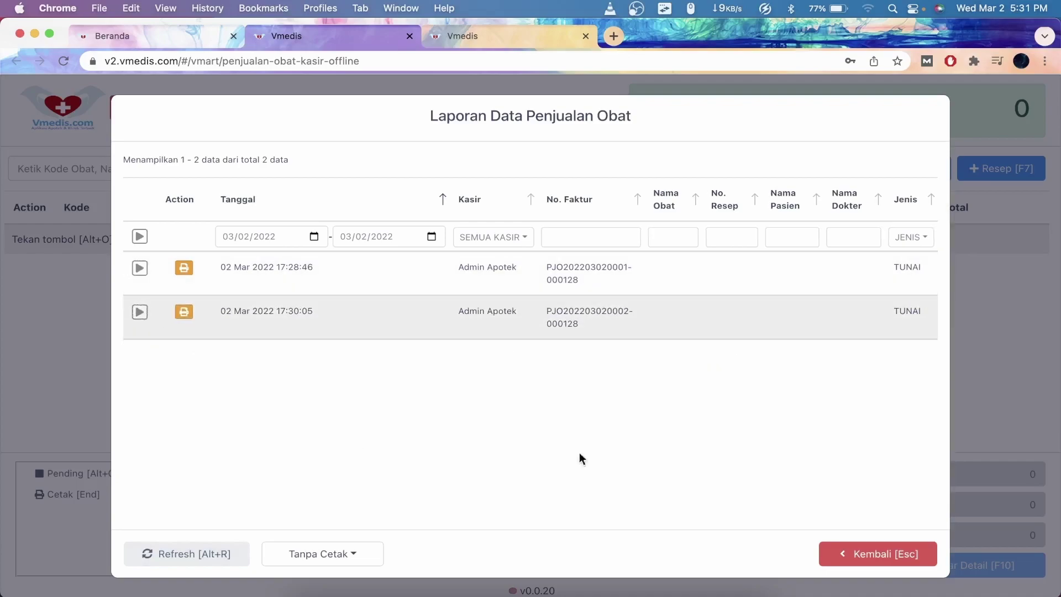
pyautogui.click(862, 560)
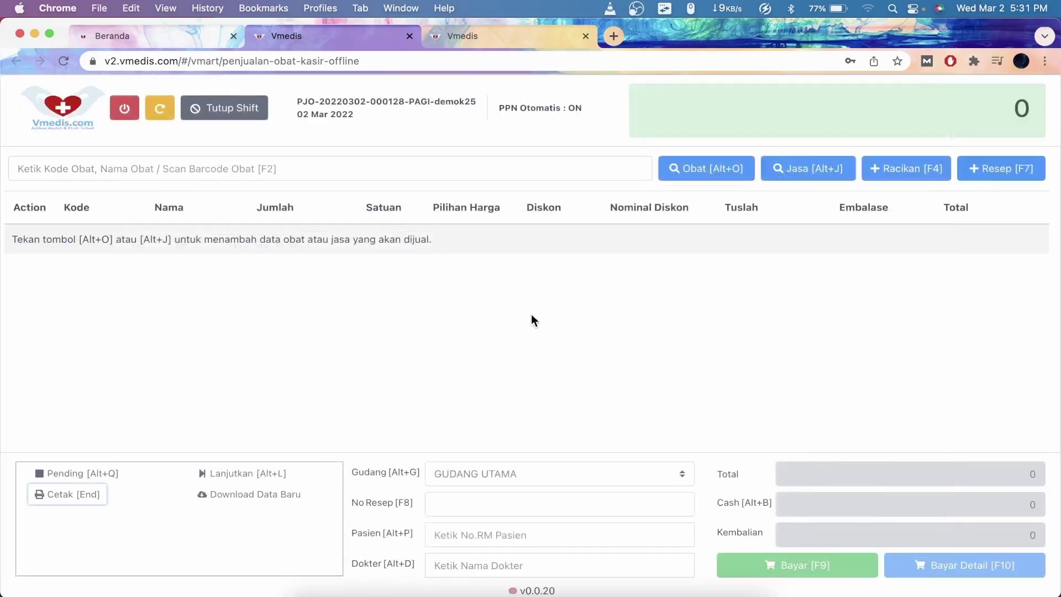
# - Start closing the shift and submit a cashier balance of 100.000
pyautogui.click(480, 289)
pyautogui.click(228, 116)
pyautogui.click(345, 162)
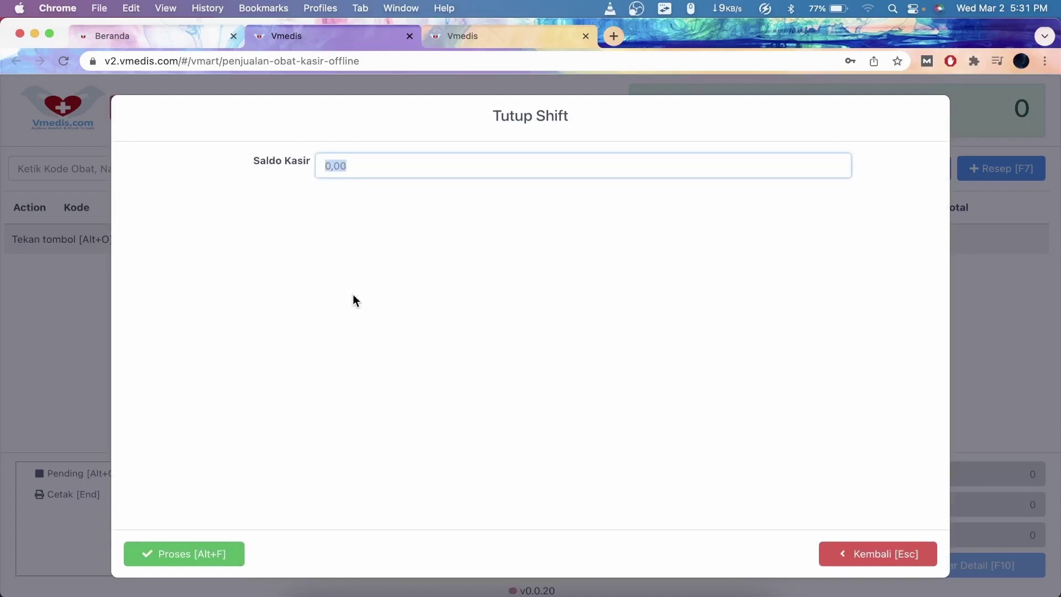
pyautogui.write('100.000')
pyautogui.click(199, 554)
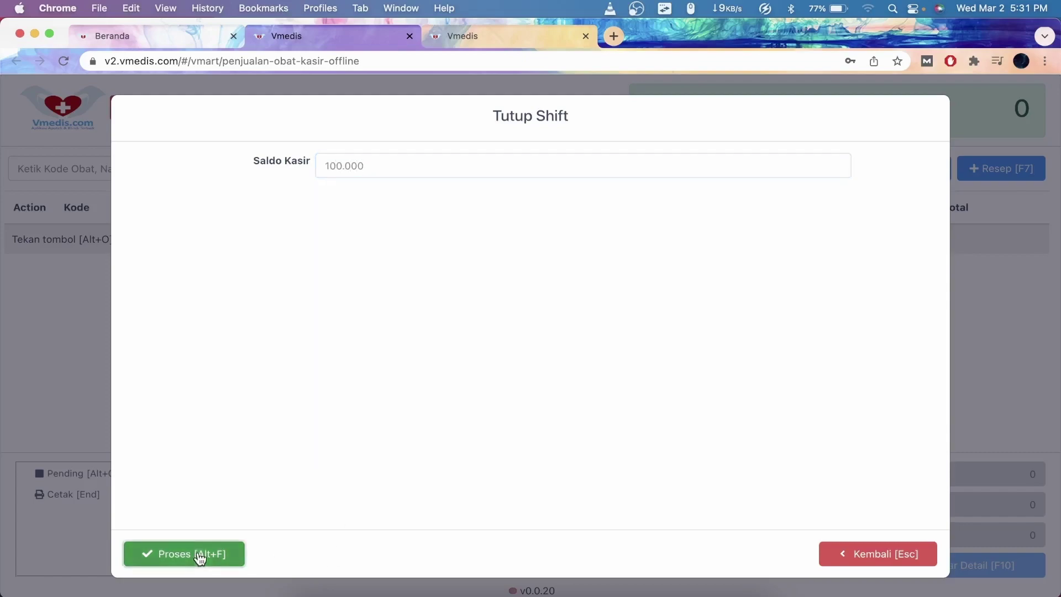
pyautogui.click(485, 416)
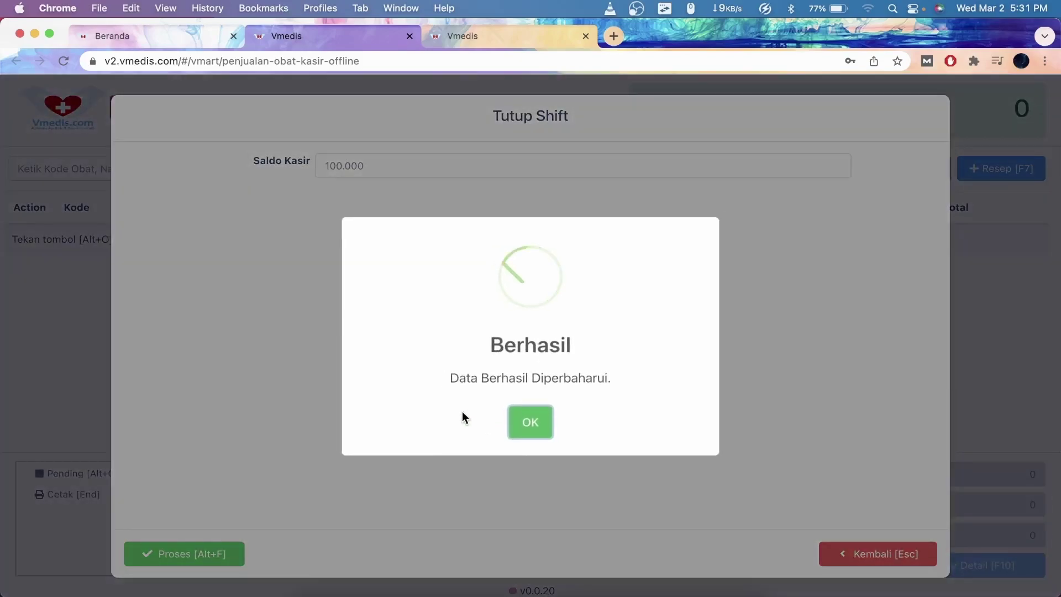
pyautogui.click(538, 425)
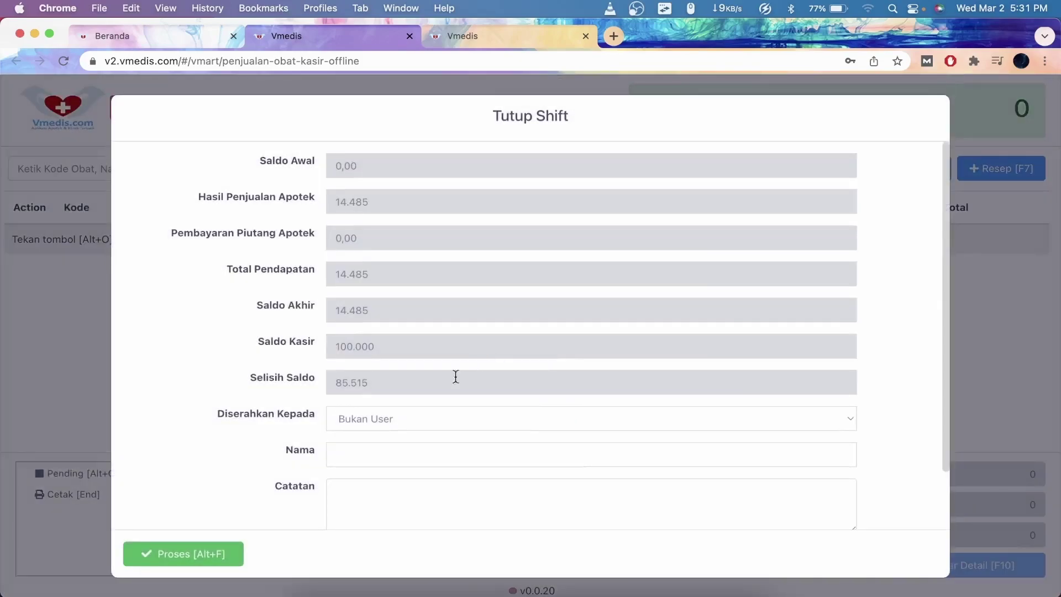
# - Hand the shift over to a registered user and confirm closing it
pyautogui.click(380, 425)
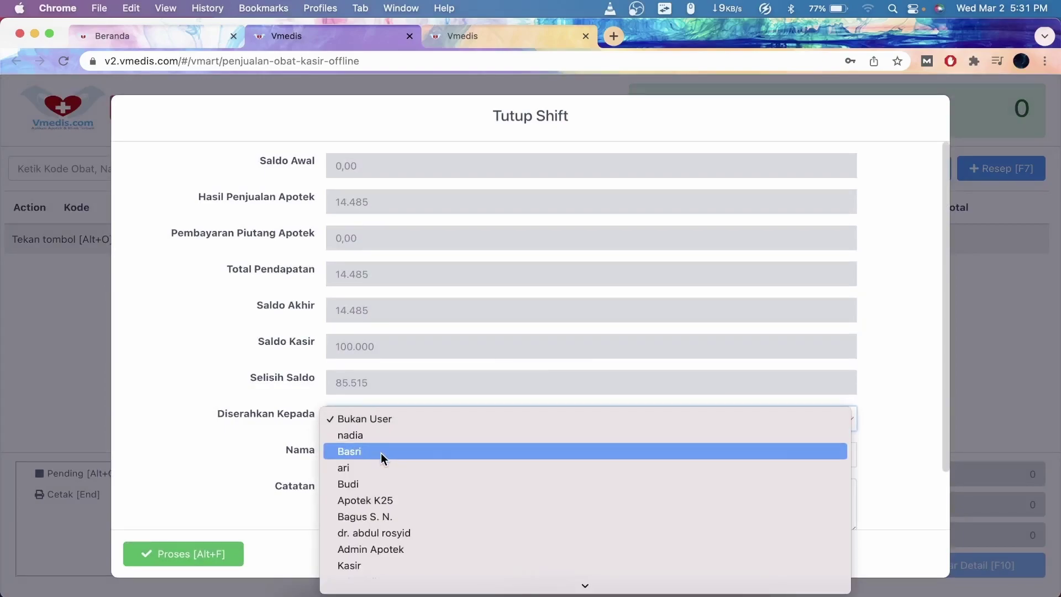
pyautogui.click(380, 453)
pyautogui.click(214, 554)
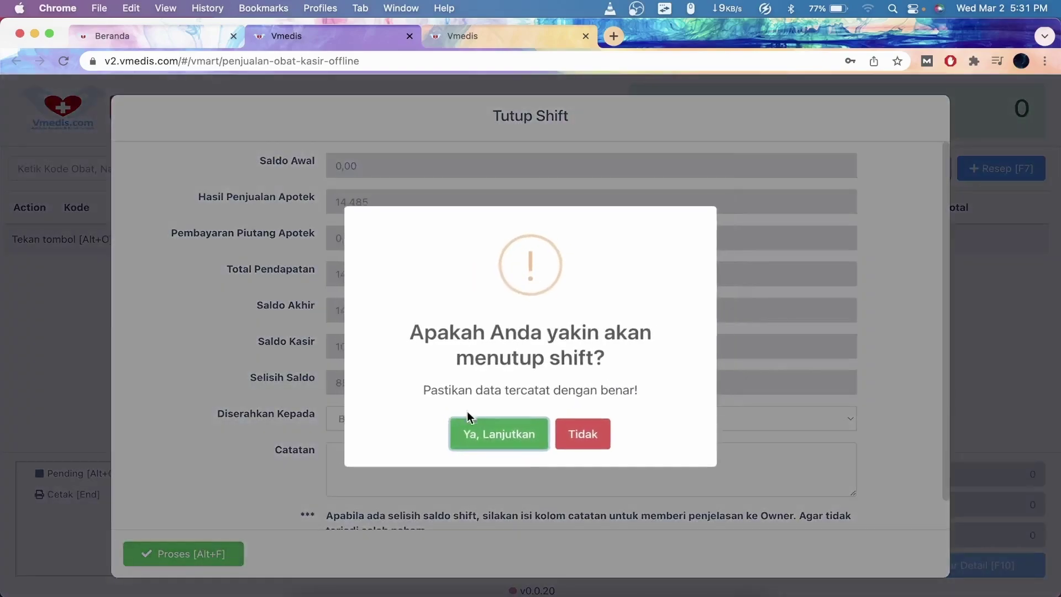
pyautogui.click(514, 424)
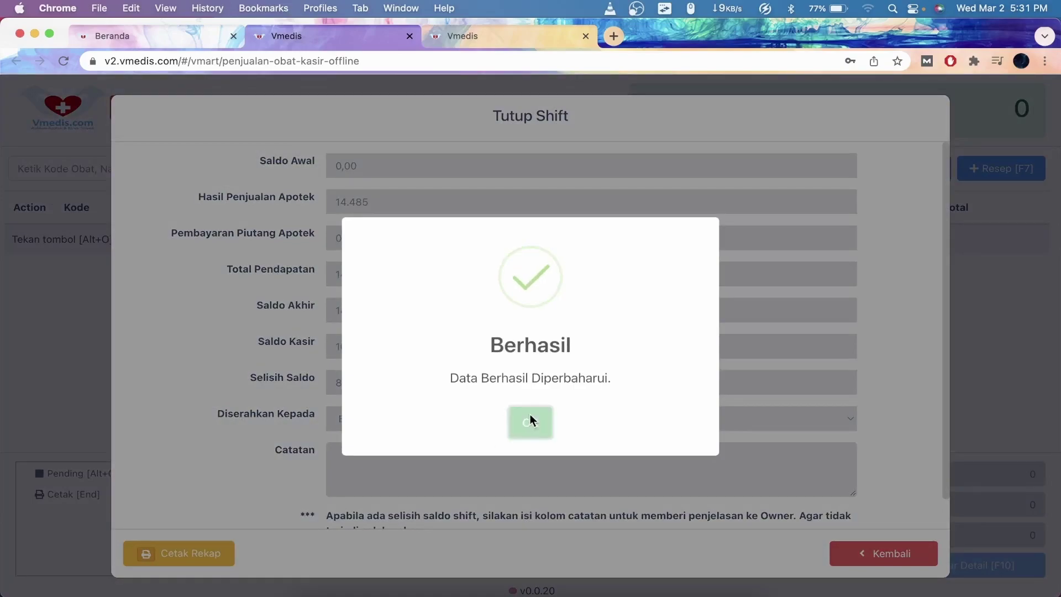
pyautogui.click(531, 422)
# - Generate the shift recap printout, dismiss its print dialog without saving and close the recap page
pyautogui.scroll(-1, 429, 317)
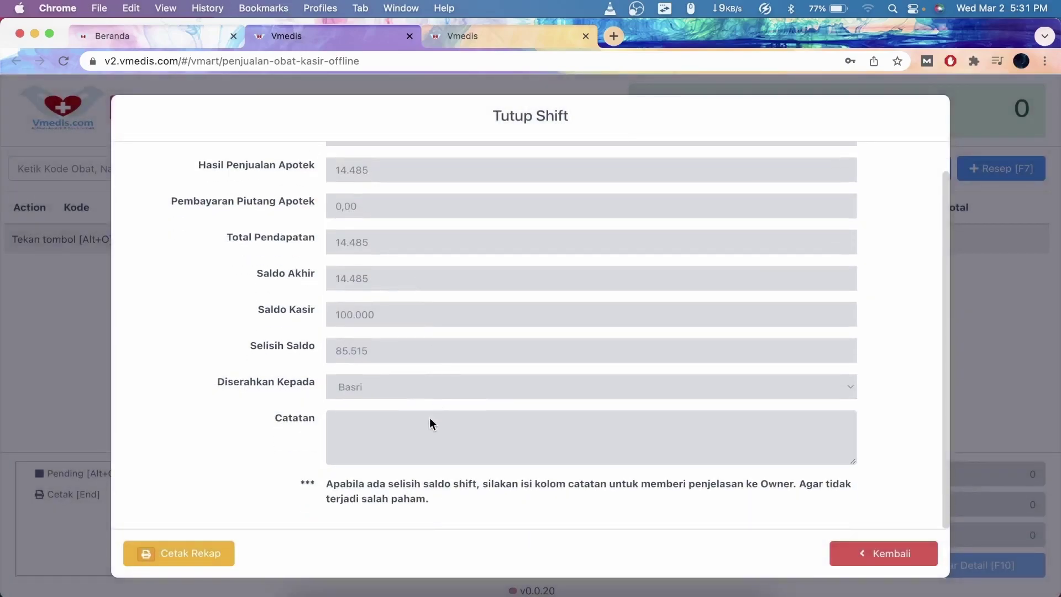
pyautogui.scroll(1, 429, 423)
pyautogui.scroll(-1, 387, 270)
pyautogui.click(189, 551)
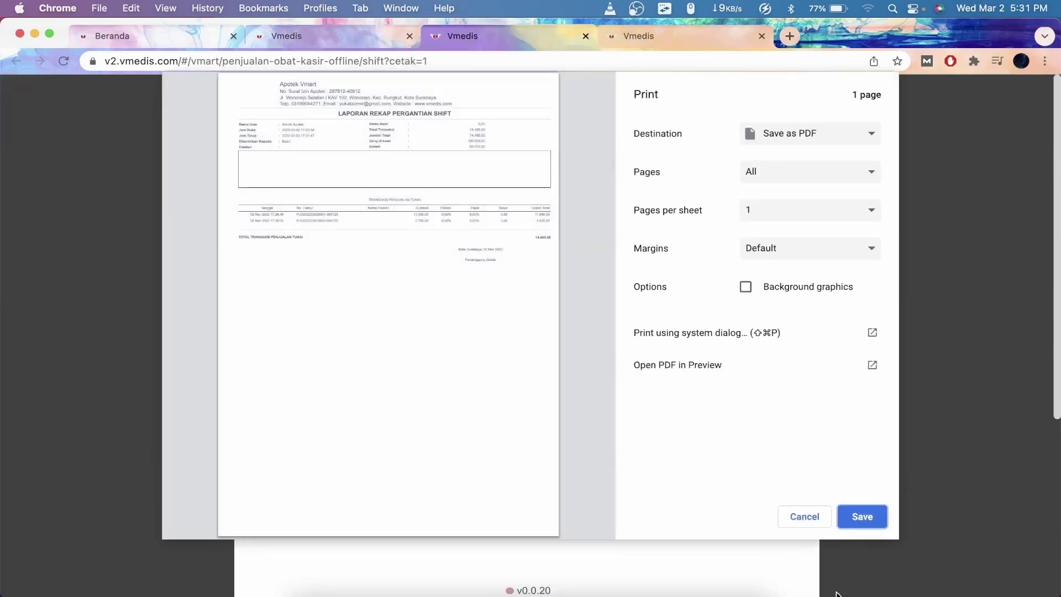
pyautogui.click(807, 517)
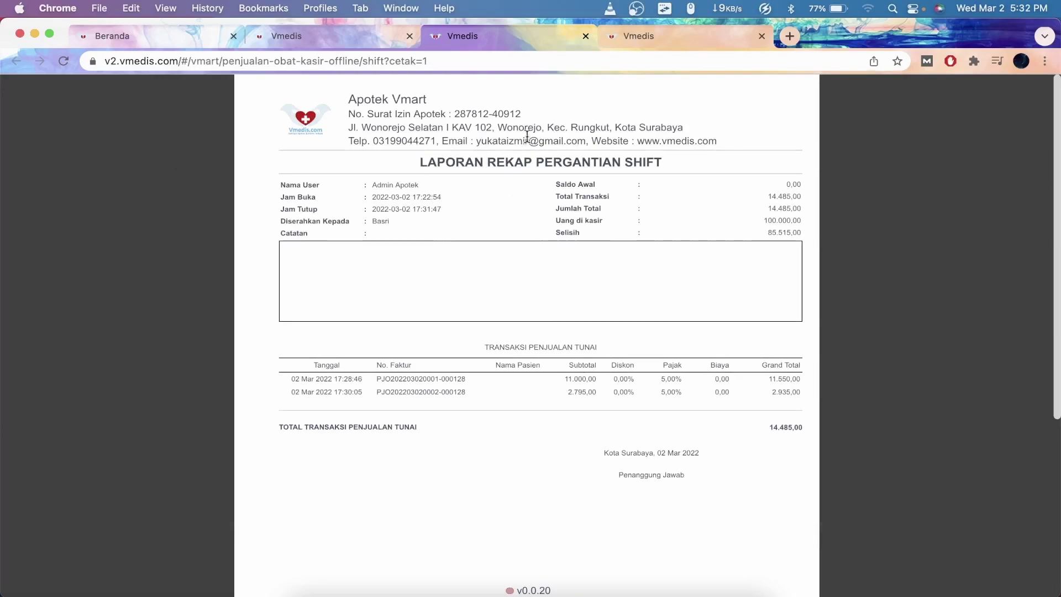
pyautogui.press('super+w')
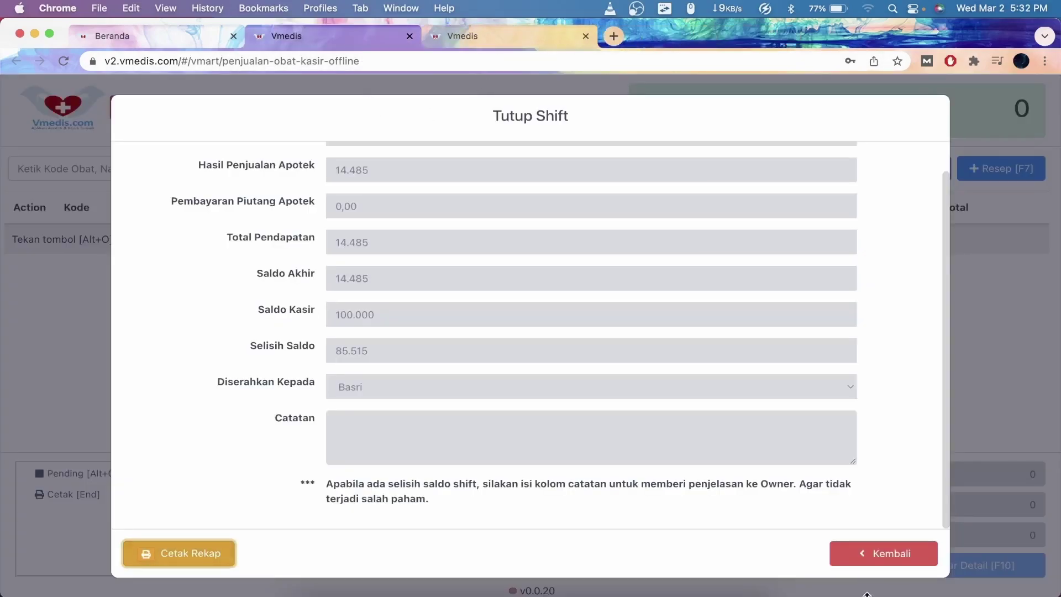
# - Leave the closed shift's summary, acknowledge the open-shift notice and choose PAGI as the shift
pyautogui.click(873, 555)
pyautogui.click(482, 402)
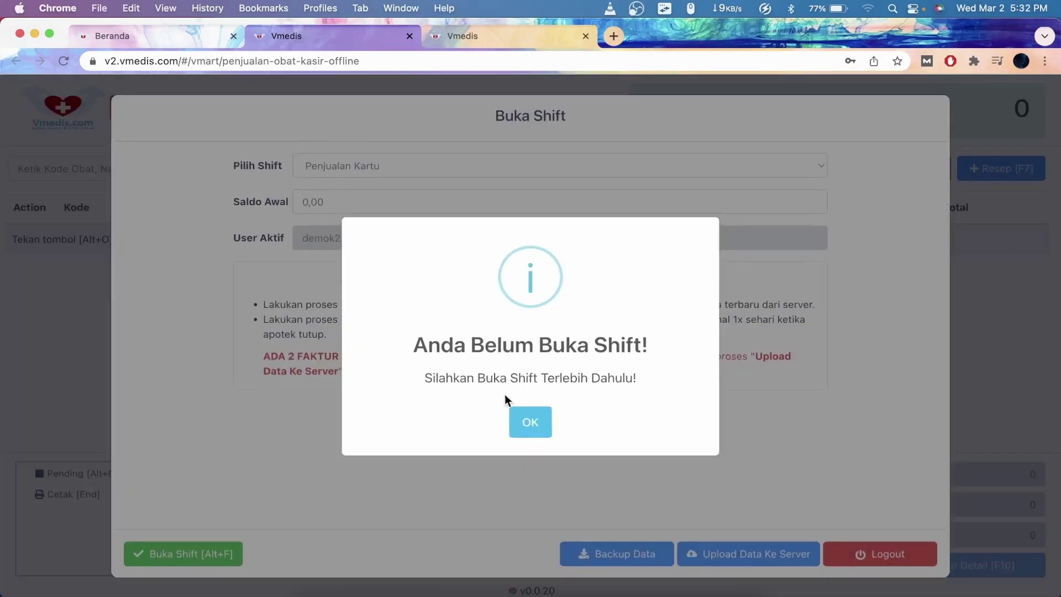
pyautogui.click(529, 421)
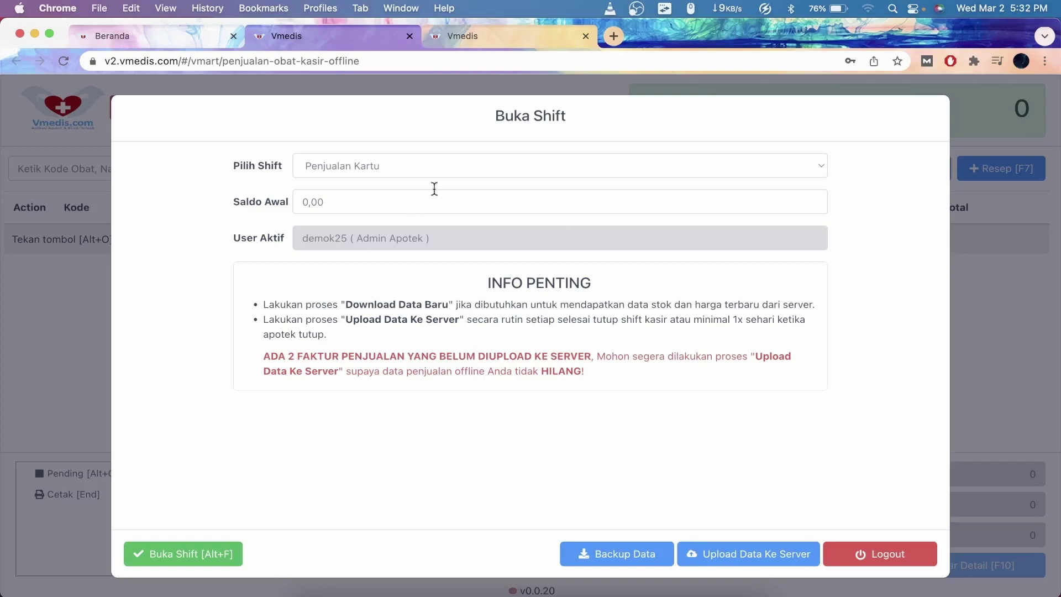
pyautogui.click(426, 166)
pyautogui.click(417, 197)
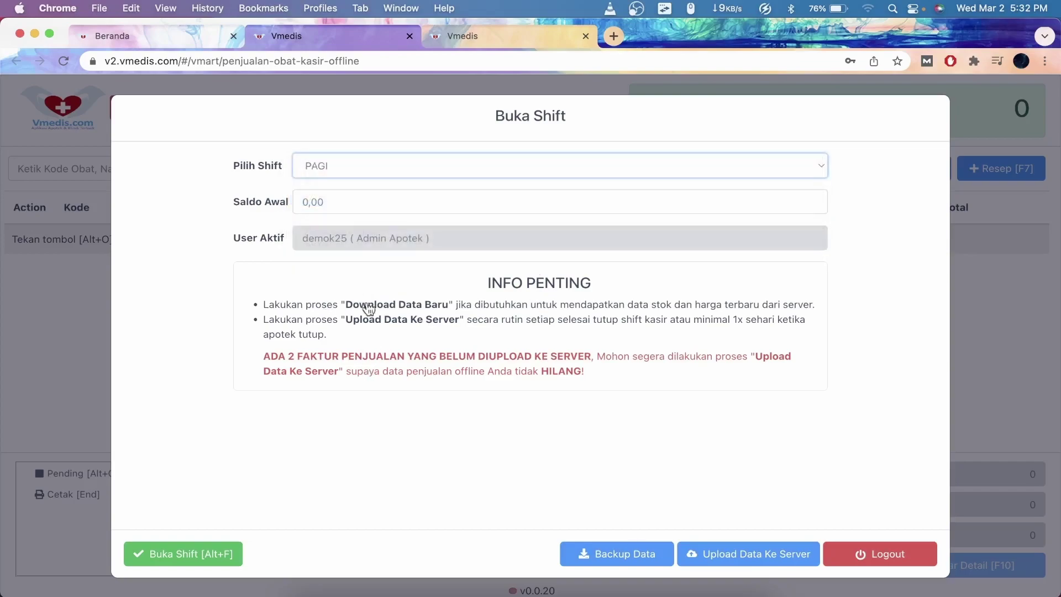
pyautogui.click(420, 443)
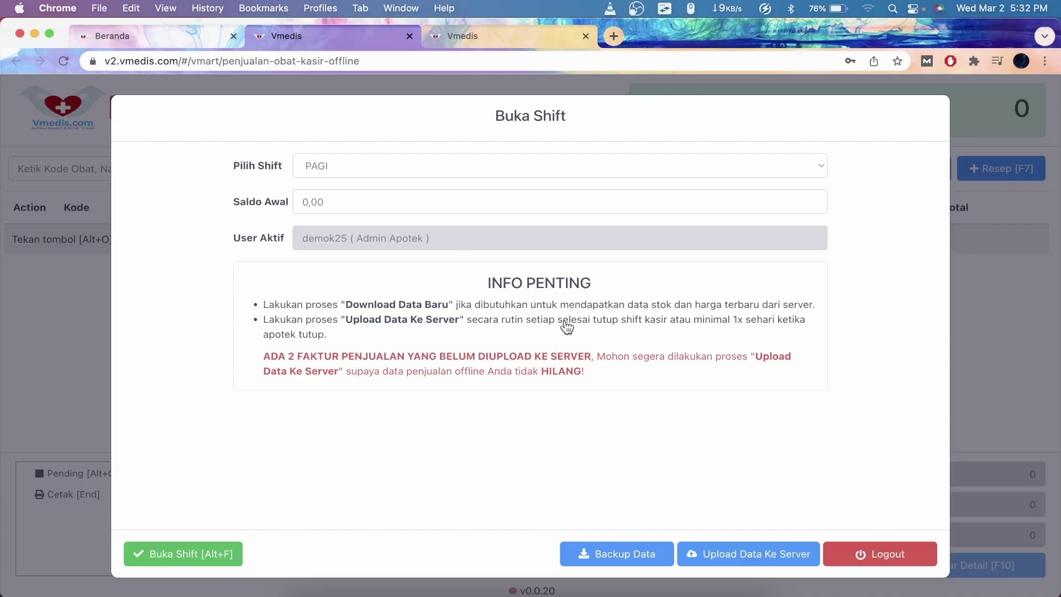
# - Back up the offline sales data to a downloaded file
pyautogui.click(615, 555)
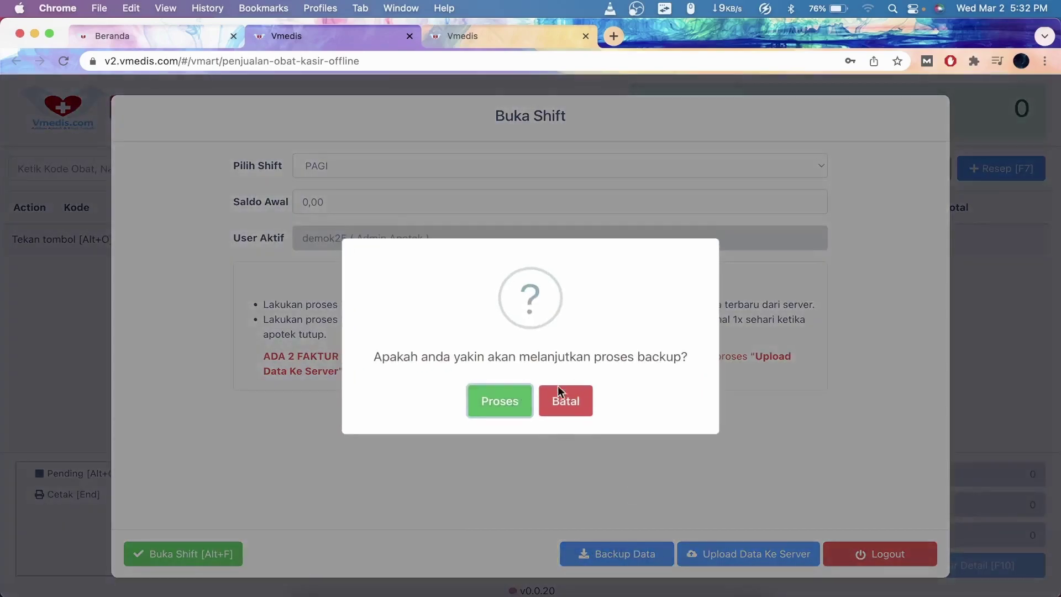
pyautogui.click(509, 400)
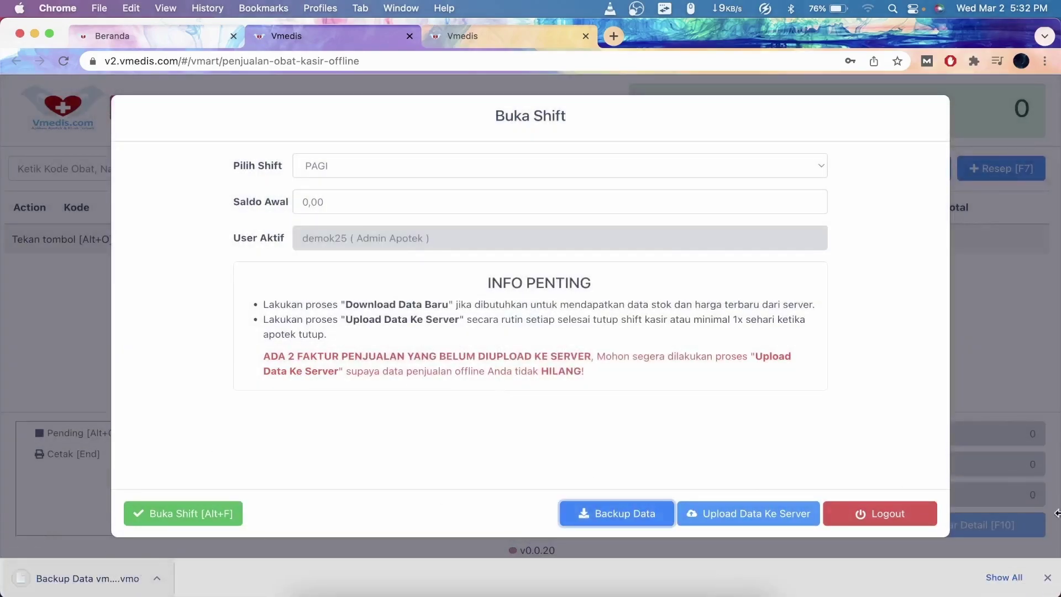
pyautogui.click(1047, 577)
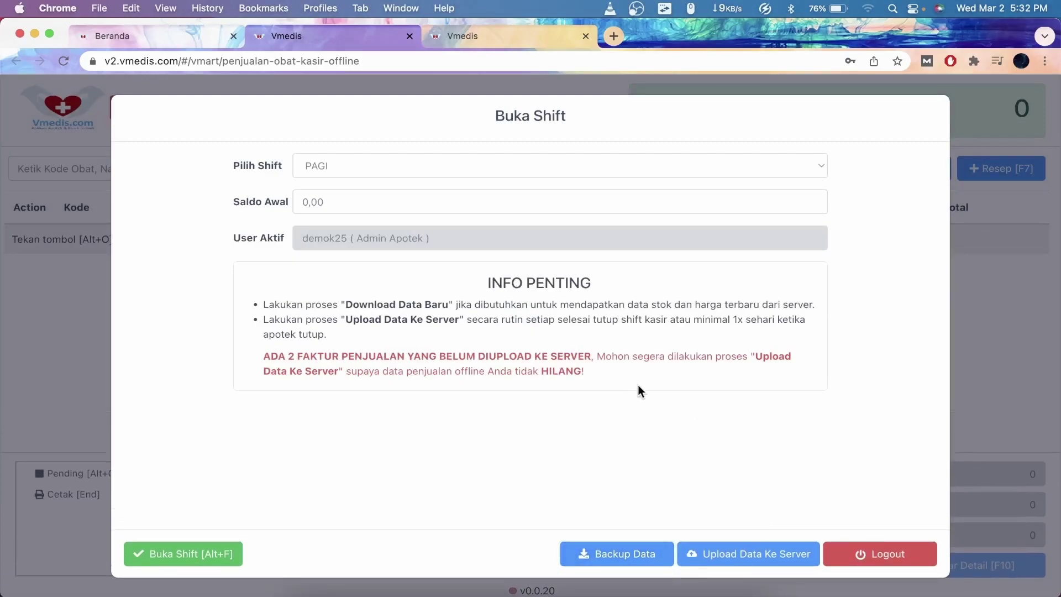
# - Try to upload the offline shift and sales data to the server and acknowledge the internet connection warning
pyautogui.click(747, 555)
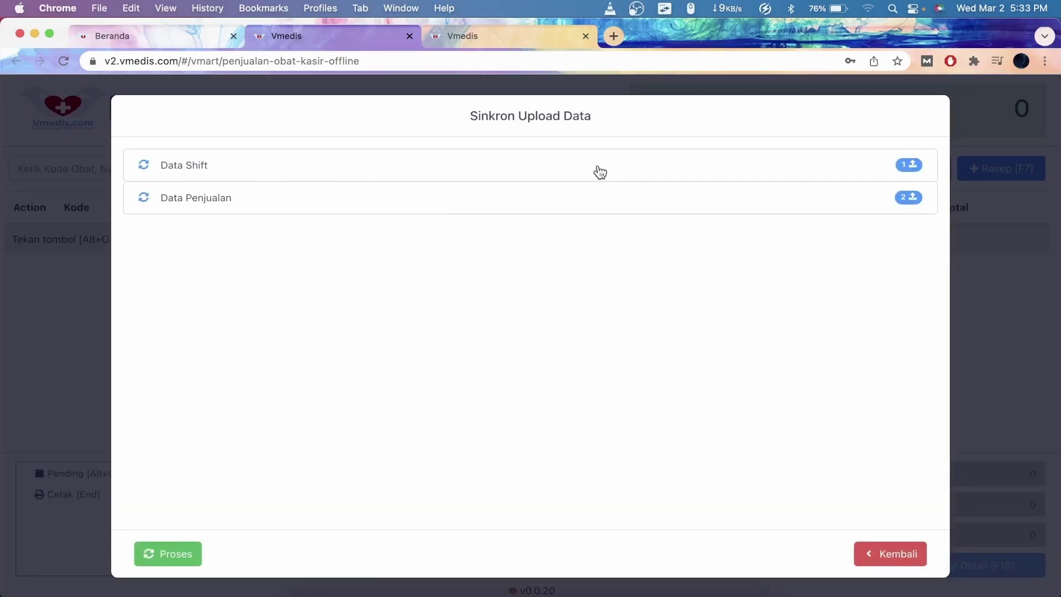
pyautogui.click(160, 554)
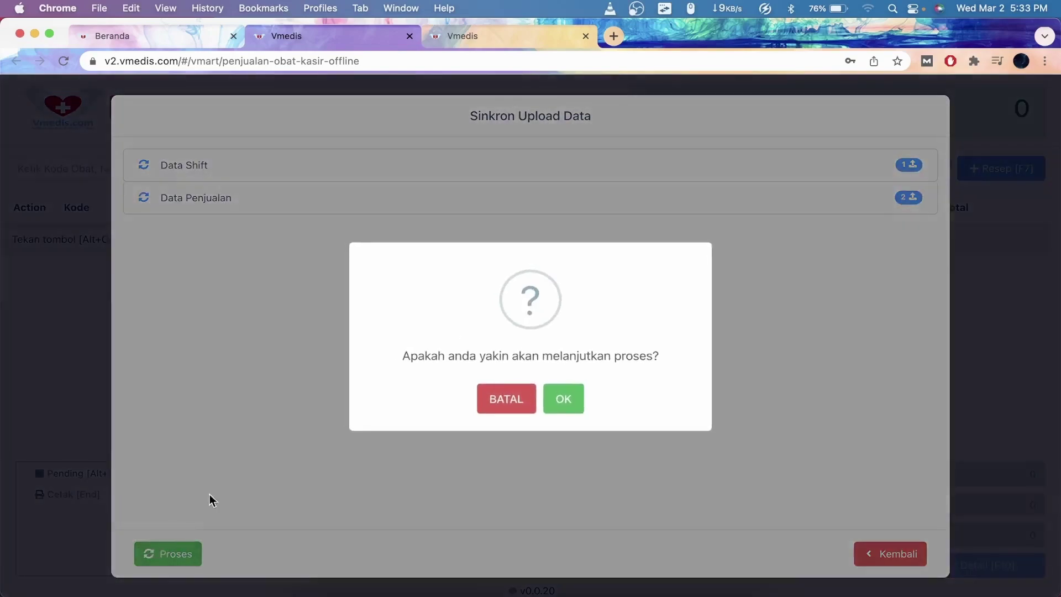
pyautogui.click(574, 404)
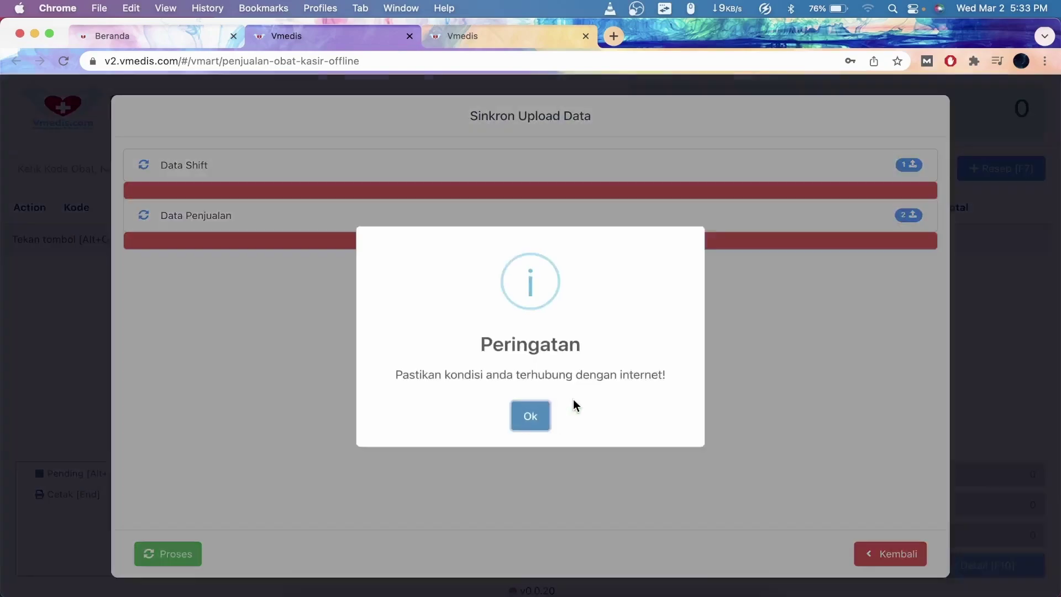
pyautogui.click(532, 422)
# - Reconnect the computer to the VBiznet Wi-Fi network
pyautogui.click(869, 9)
pyautogui.click(763, 102)
pyautogui.click(655, 247)
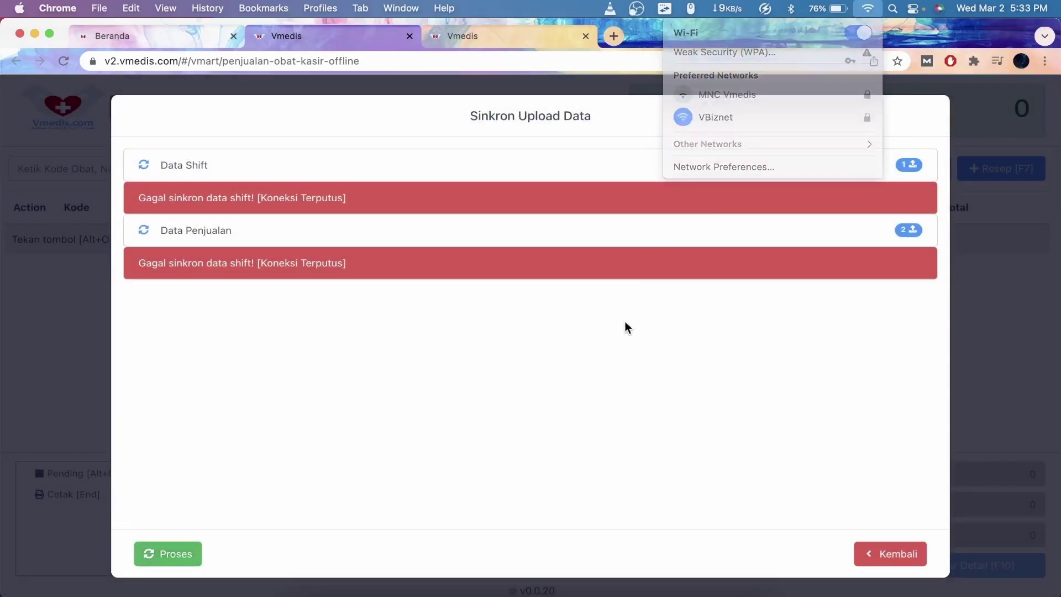
# - Rerun the shift and sales data upload to the server, and reload the offline cashier page, acknowledging its open-shift notice
pyautogui.click(193, 555)
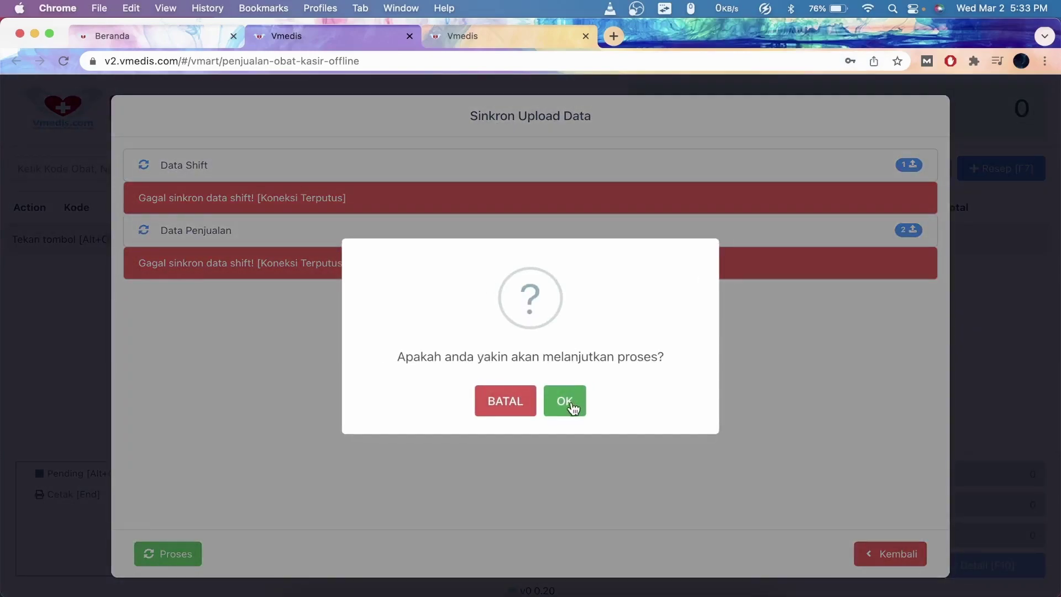
pyautogui.click(569, 404)
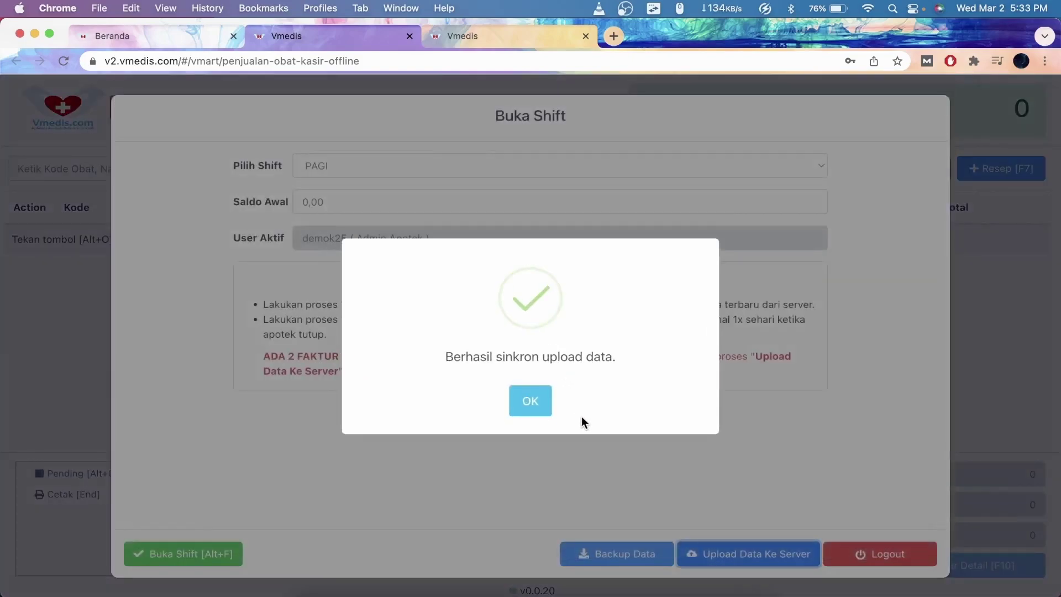
pyautogui.click(536, 402)
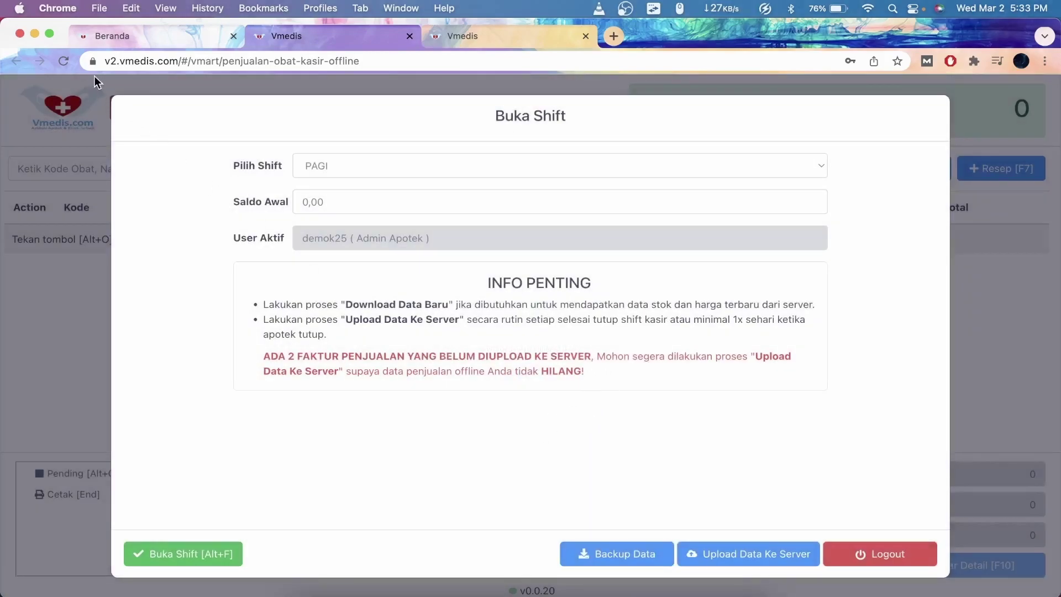
pyautogui.click(63, 60)
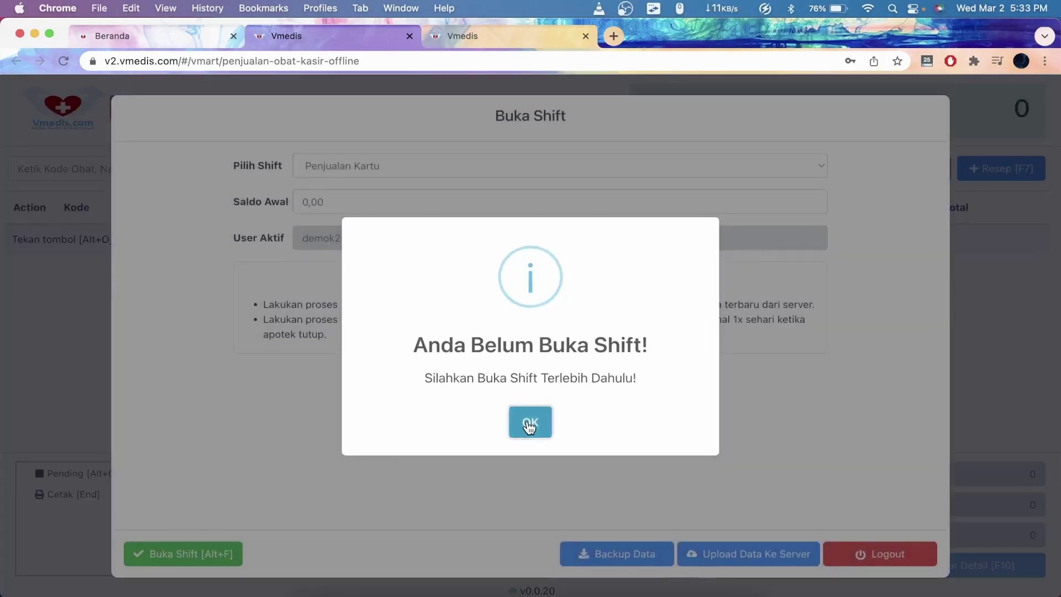
pyautogui.click(528, 421)
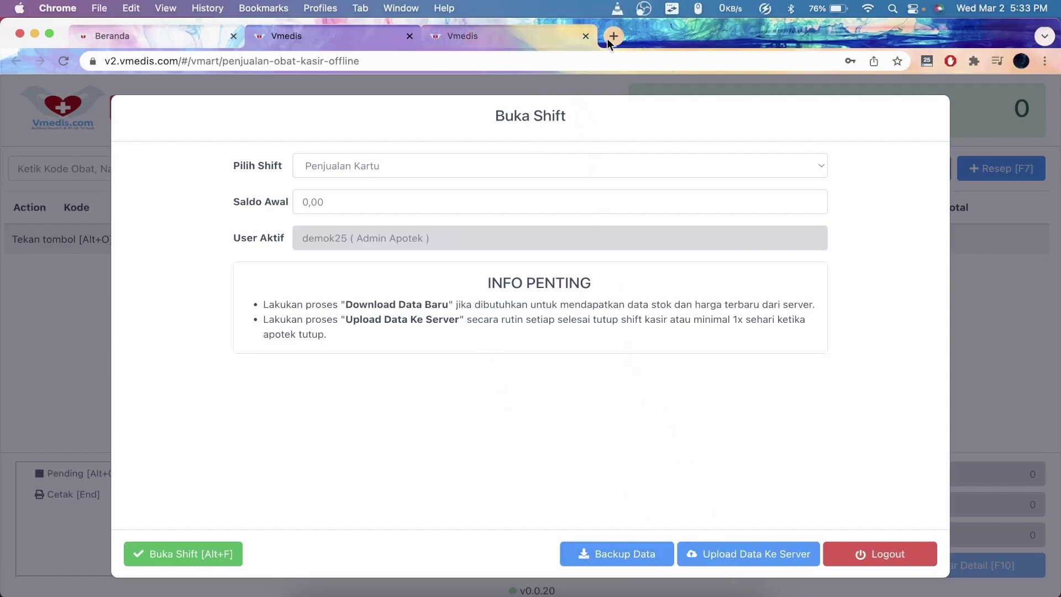
# - Switch to the online Vmedis dashboard and open the Data Penjualan Obat report among the pharmacy transaction reports
pyautogui.click(184, 39)
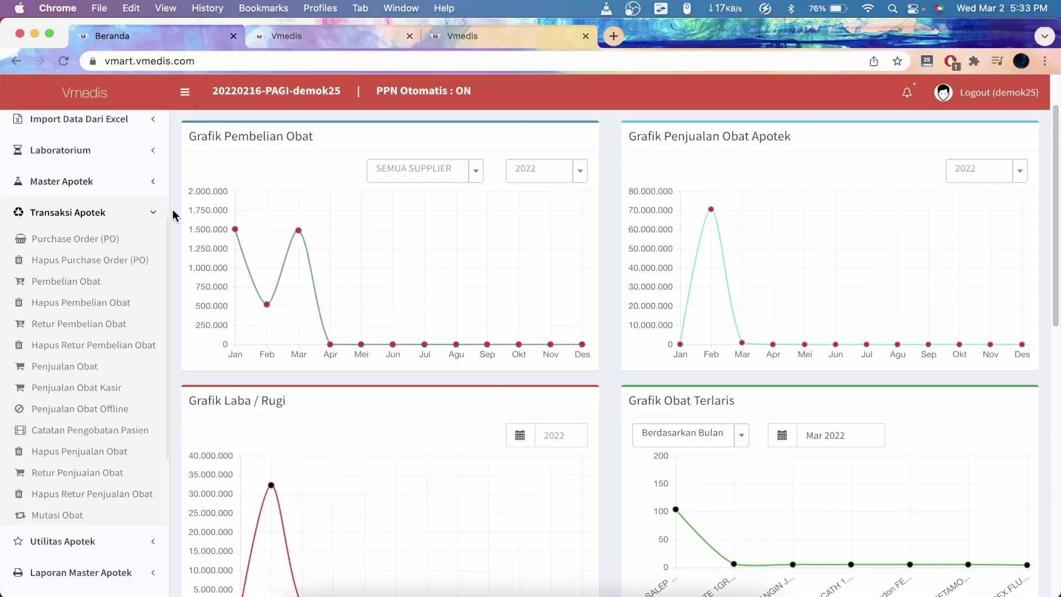
pyautogui.click(132, 221)
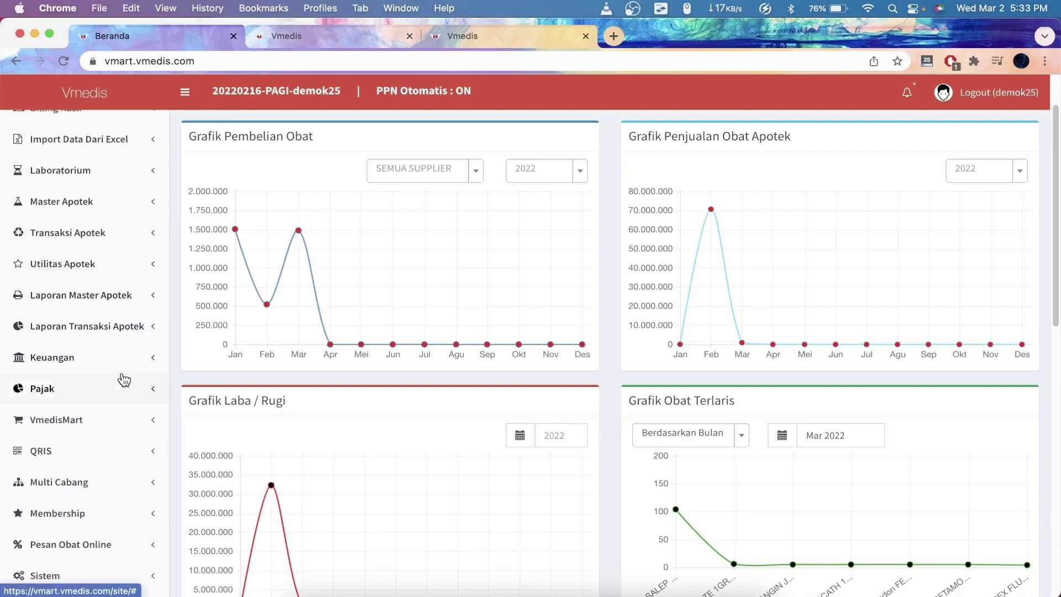
pyautogui.click(119, 330)
pyautogui.scroll(-6, 119, 359)
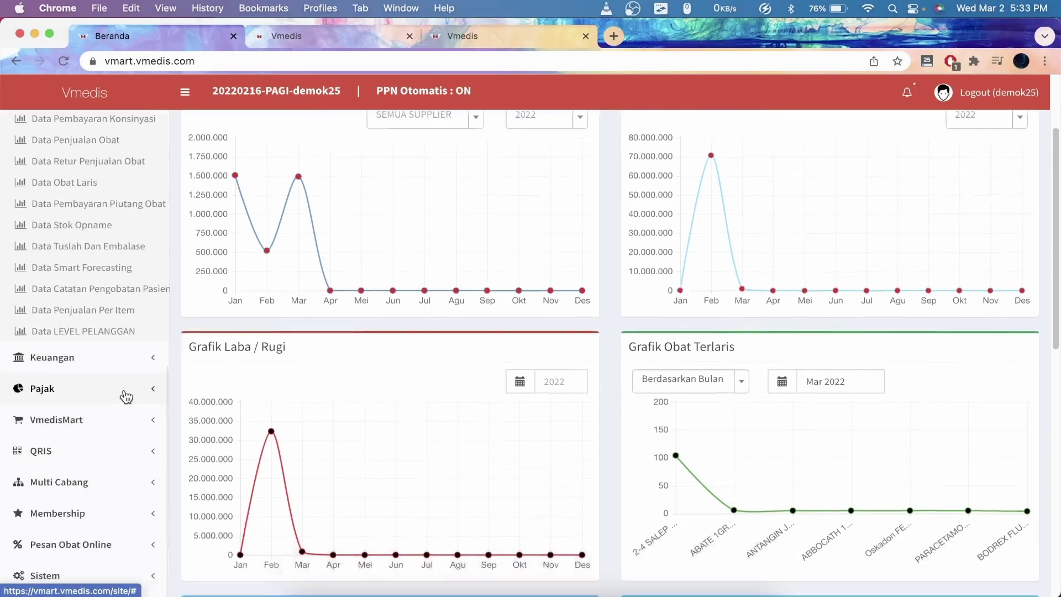
pyautogui.click(119, 144)
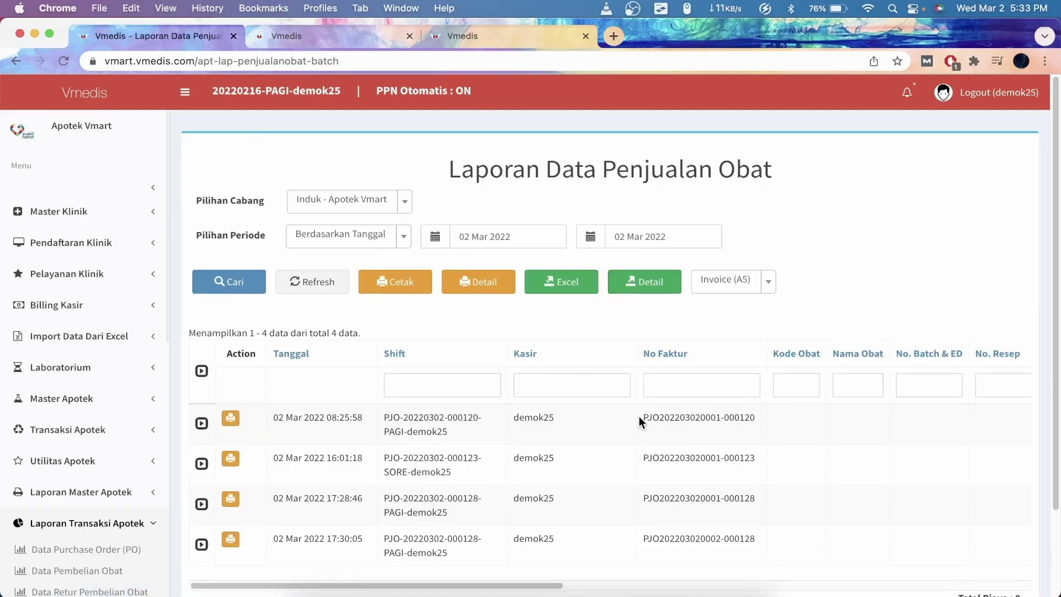
# - Examine the 02 Mar 2022 sales in the report, expanding all invoices to check their shifts and medicine items
pyautogui.scroll(-3, 657, 429)
pyautogui.scroll(3, 658, 436)
pyautogui.scroll(-3, 584, 351)
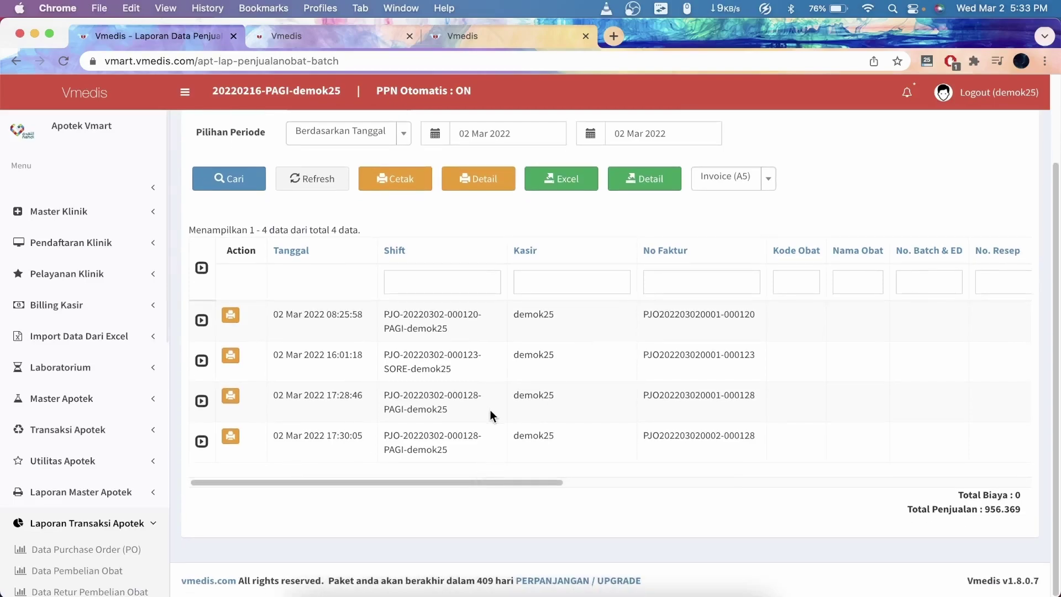
pyautogui.moveTo(385, 313); pyautogui.dragTo(401, 314)
pyautogui.click(402, 325)
pyautogui.click(202, 267)
pyautogui.scroll(-15, 453, 362)
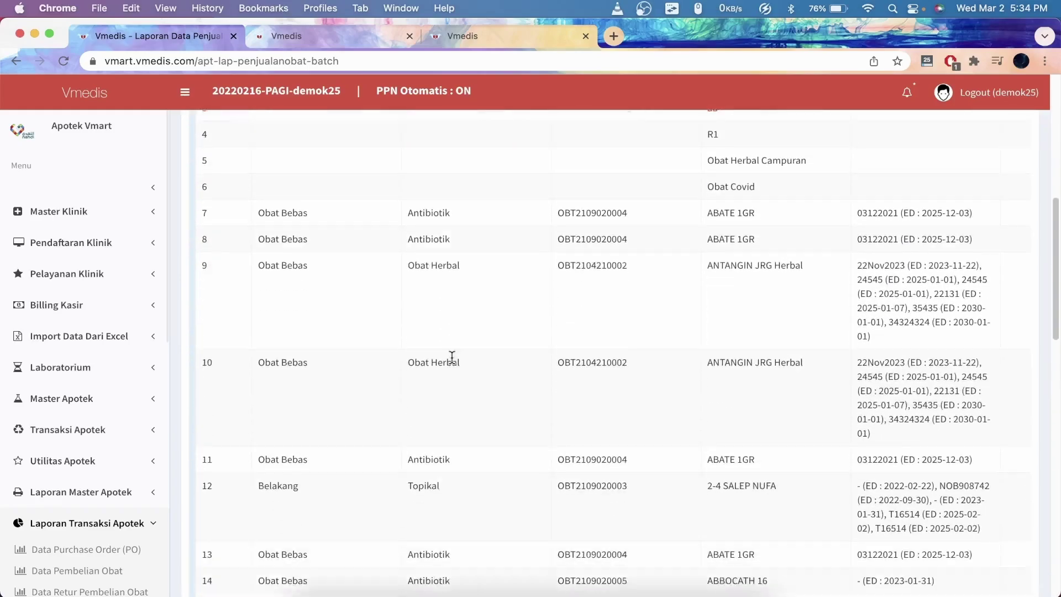
pyautogui.scroll(-4, 461, 363)
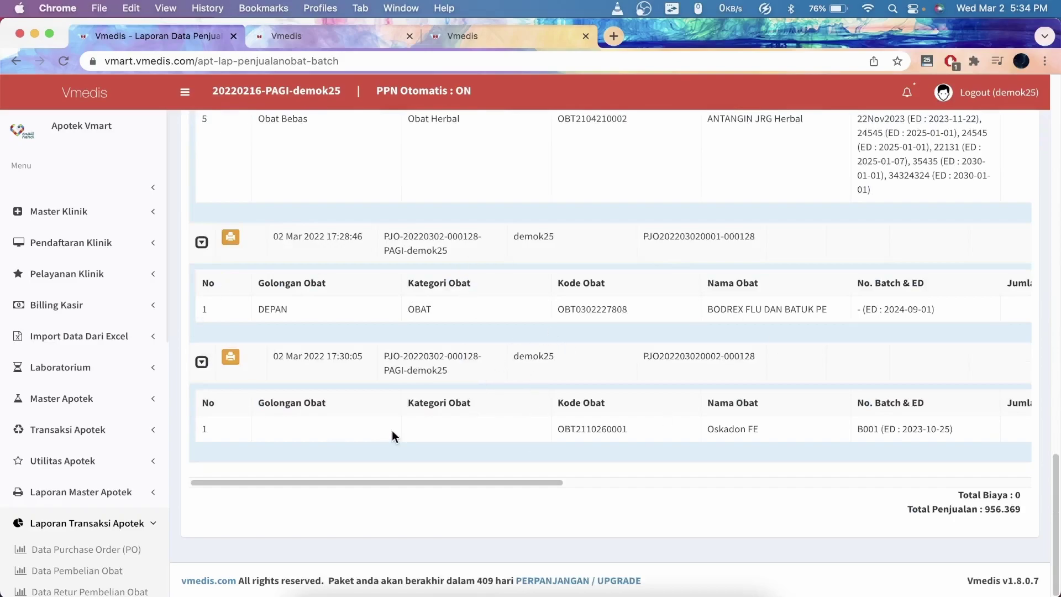
pyautogui.scroll(15, 585, 486)
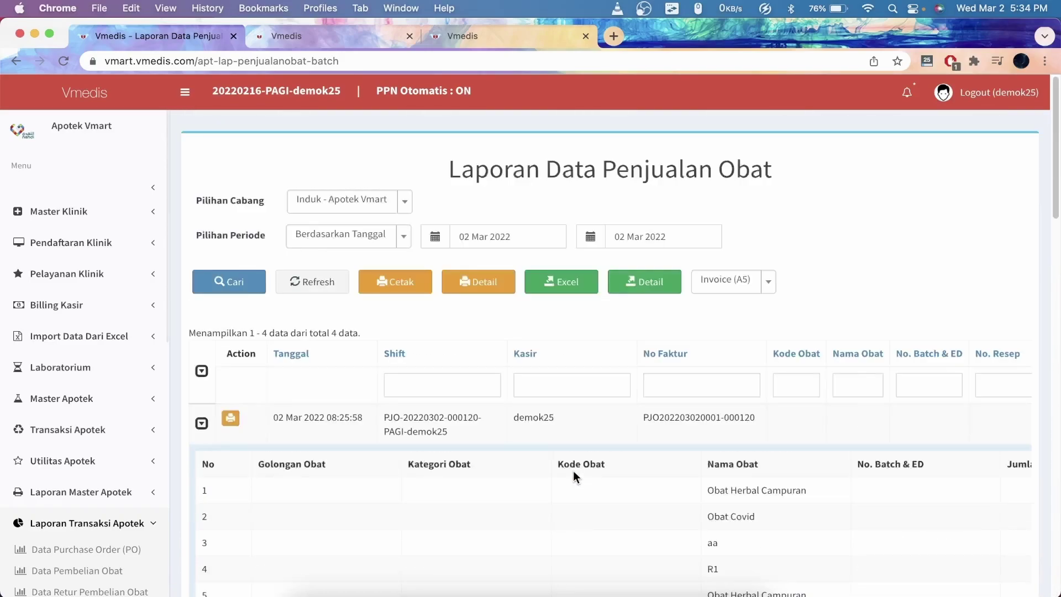
# - Return to the offline cashier page with its Buka Shift form
pyautogui.click(473, 37)
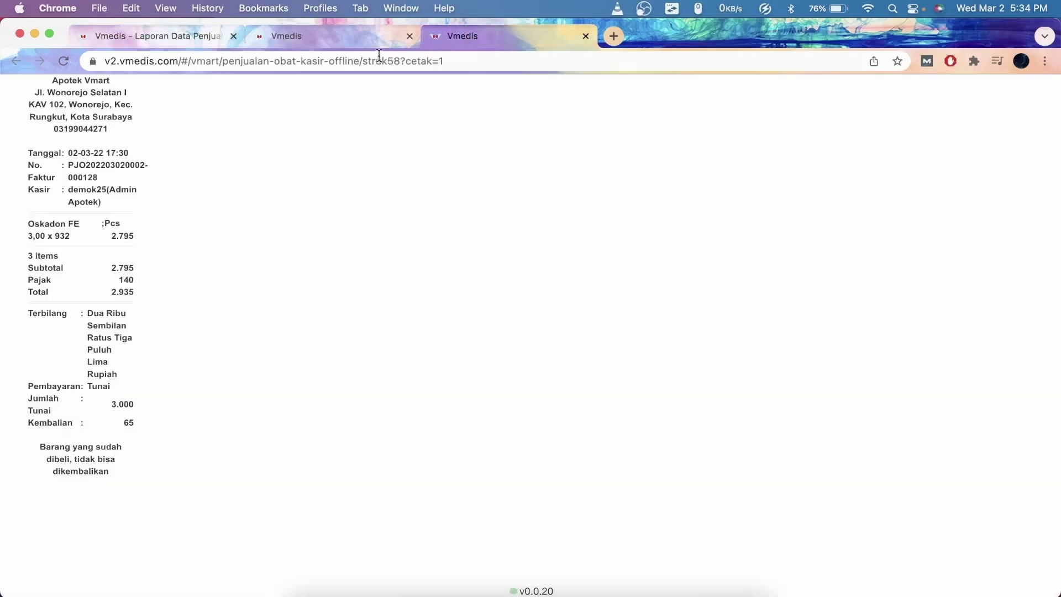
pyautogui.click(363, 39)
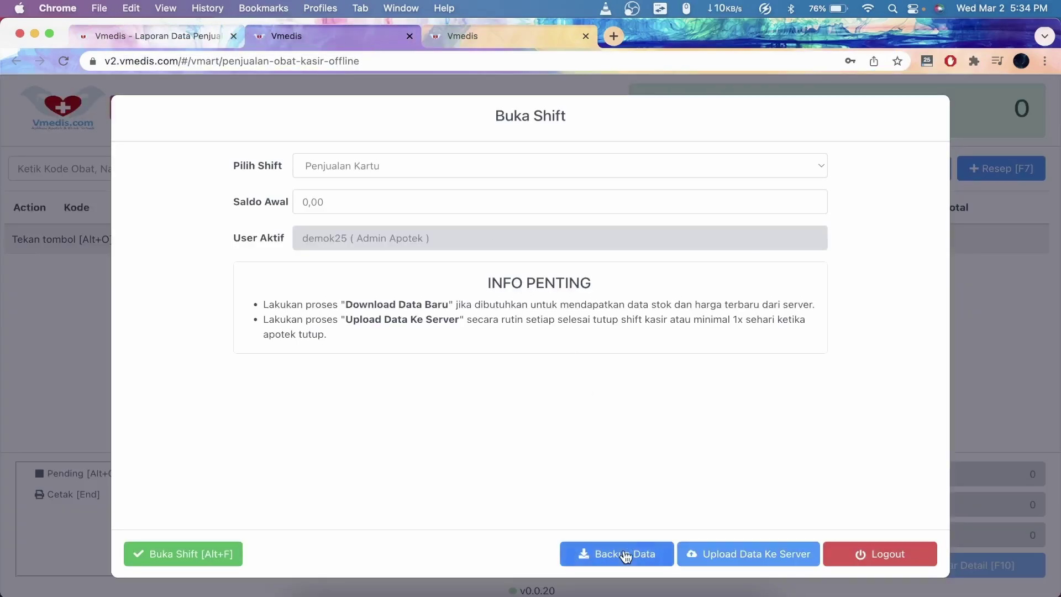